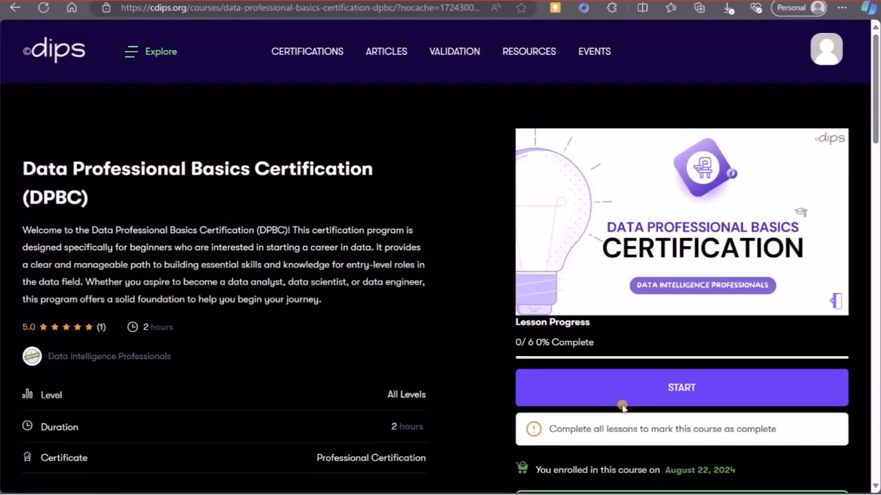
Start the Data Professional Basics Certification course and expand its Projects section.
left_click(624, 397)
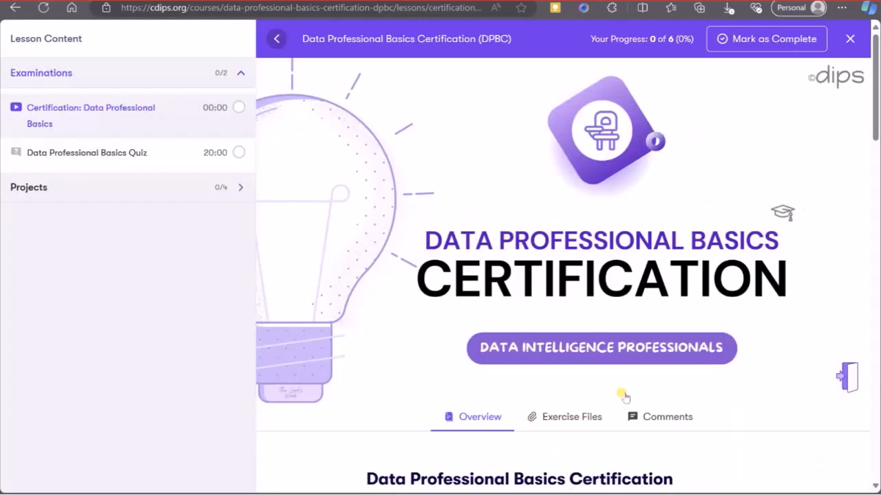
scroll(653, 367, "down", 8)
scroll(653, 371, "down", 15)
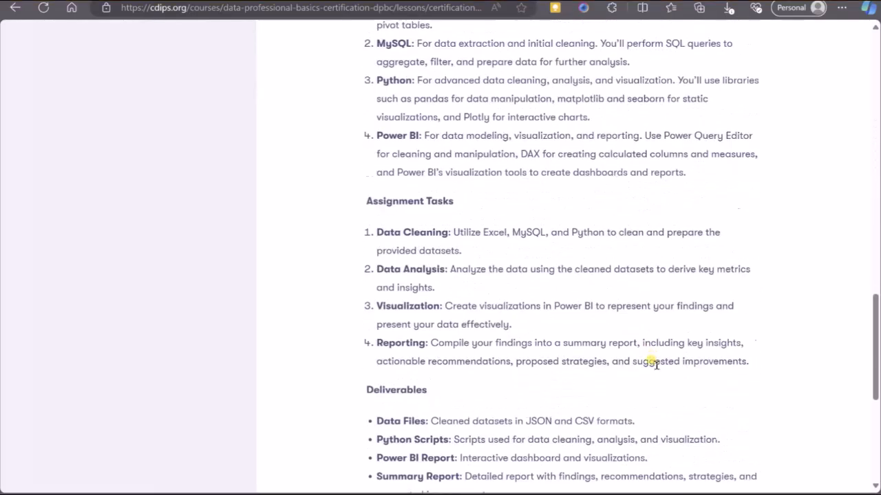
scroll(653, 365, "up", 20)
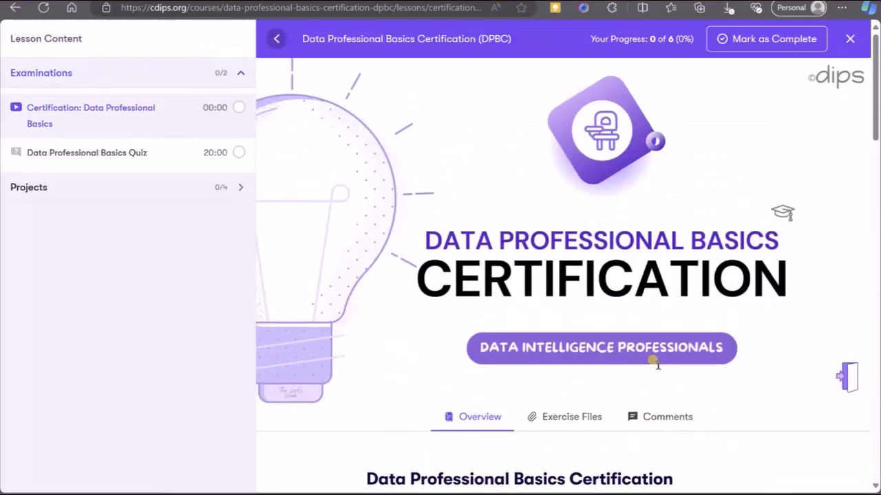
left_click(240, 188)
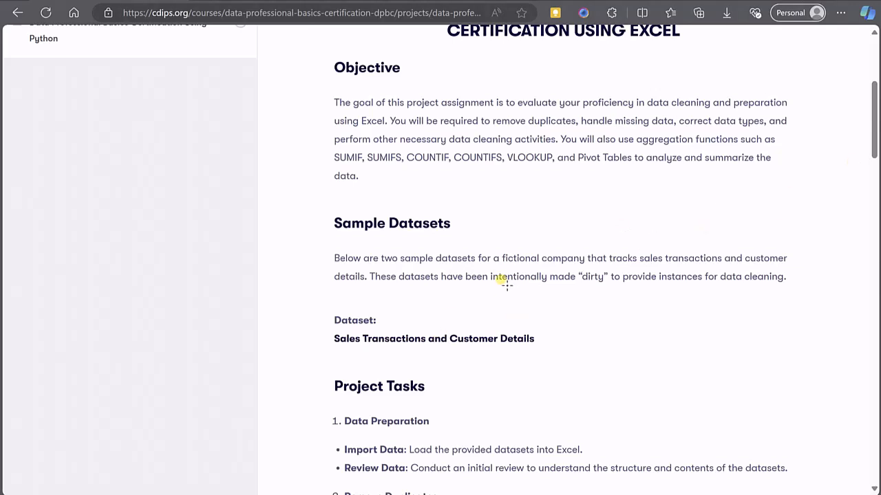
Download the Sales Transactions and Customer Details dataset and open the file in Excel.
left_click_drag(317, 307, 557, 356)
left_click(438, 338)
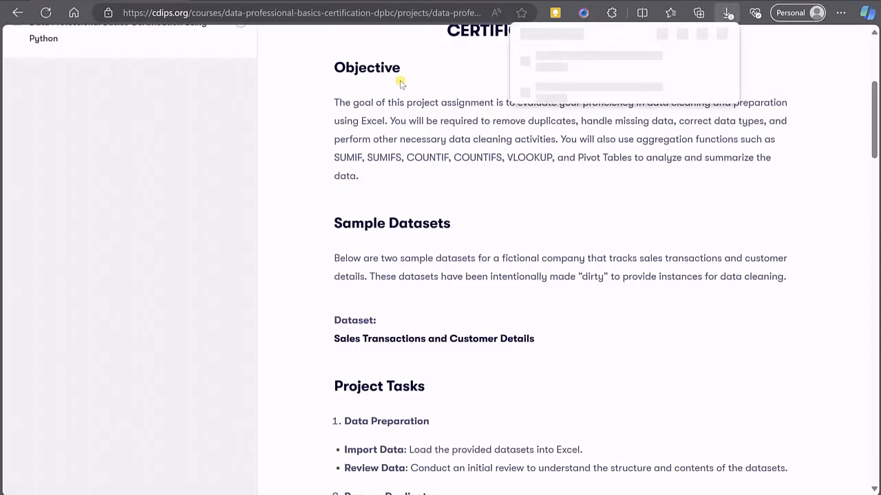
left_click(571, 77)
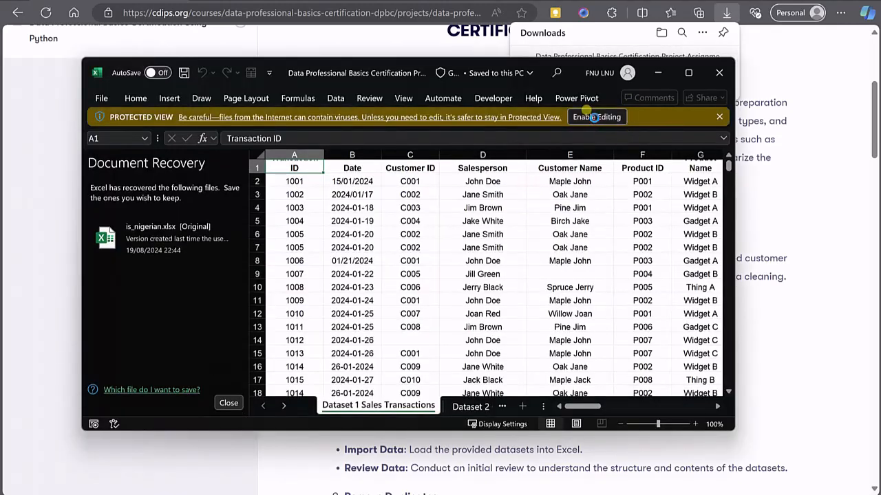
left_click(593, 117)
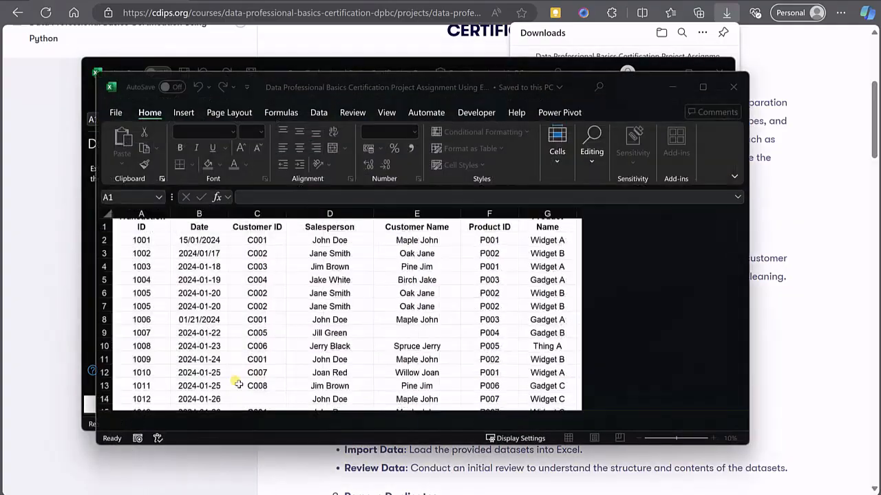
Maximize the workbook window and resize the header row and the Transaction ID and Product Name columns to fit.
double_click(705, 88)
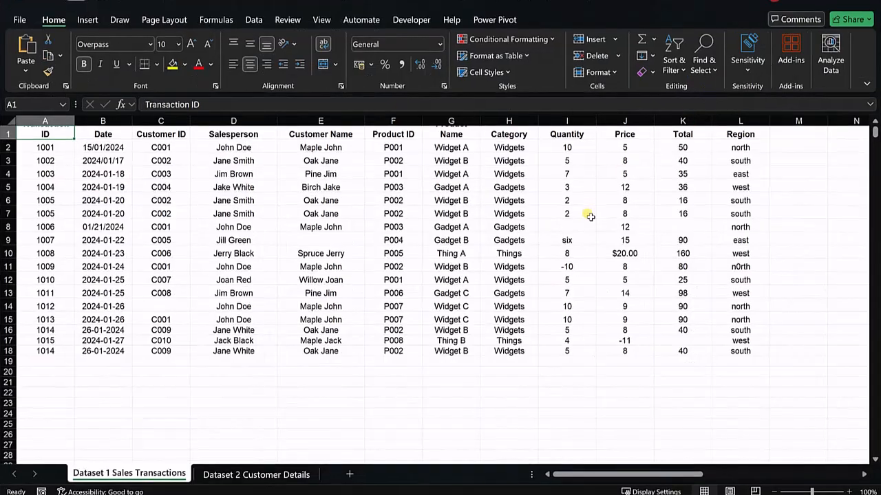
left_click_drag(5, 141, 5, 149)
left_click_drag(74, 122, 107, 122)
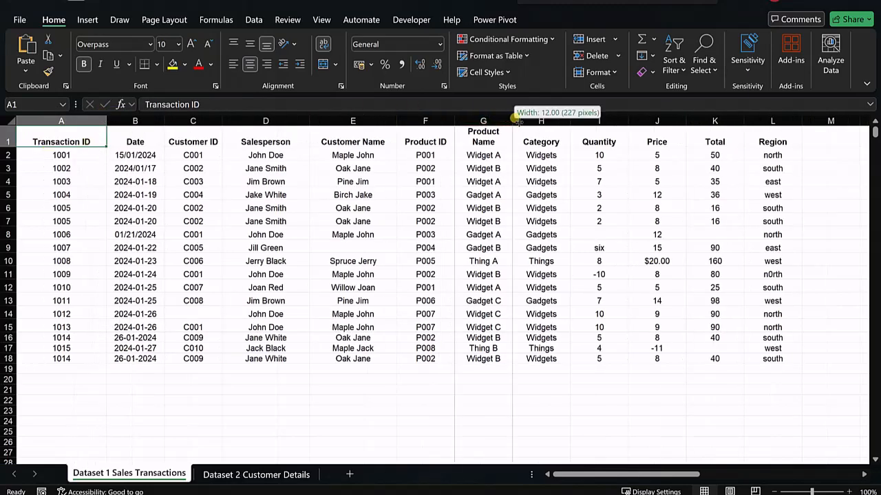
left_click_drag(512, 118, 539, 118)
double_click(8, 141)
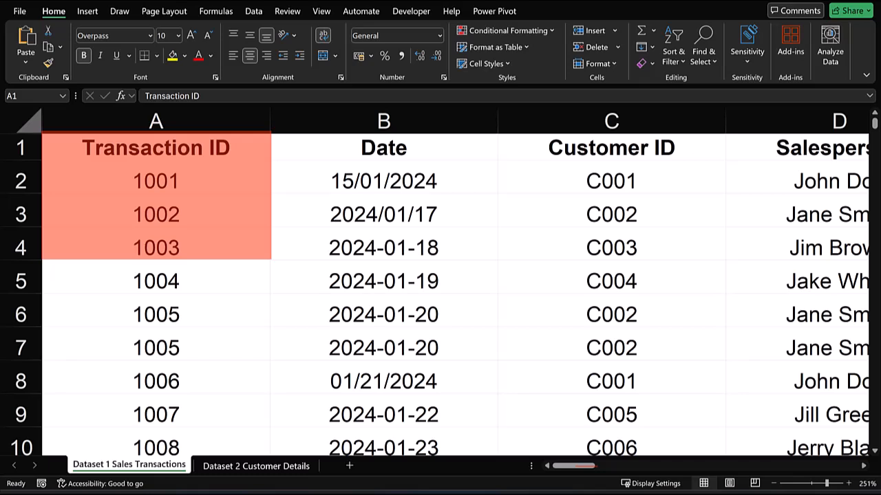
Step through each column header of the Sales Transactions sheet to review its fields.
left_click(232, 187)
key("Escape")
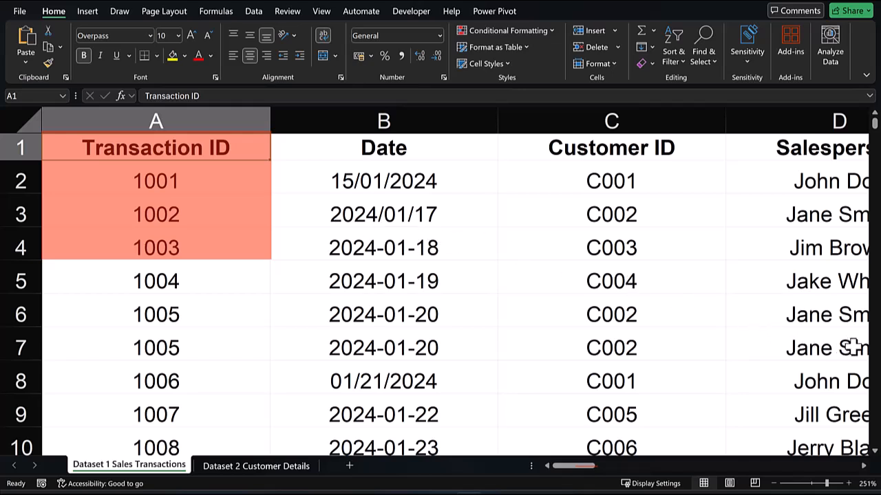
key("Right")
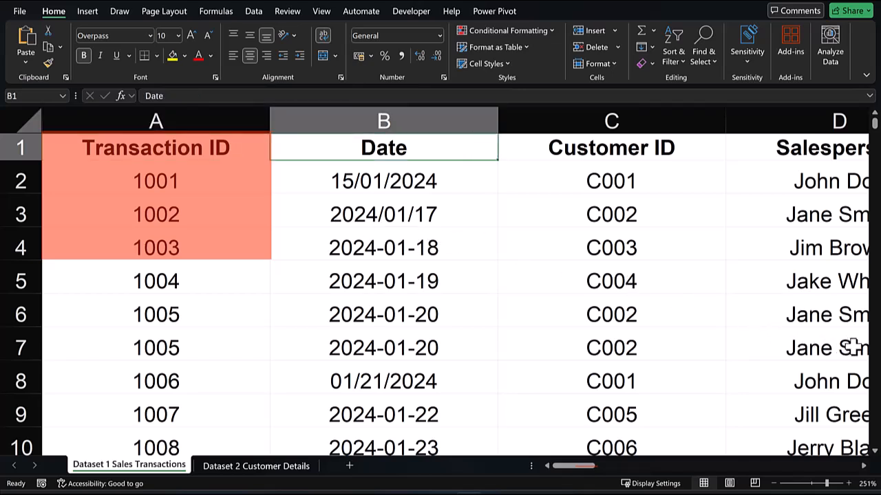
key("Right")
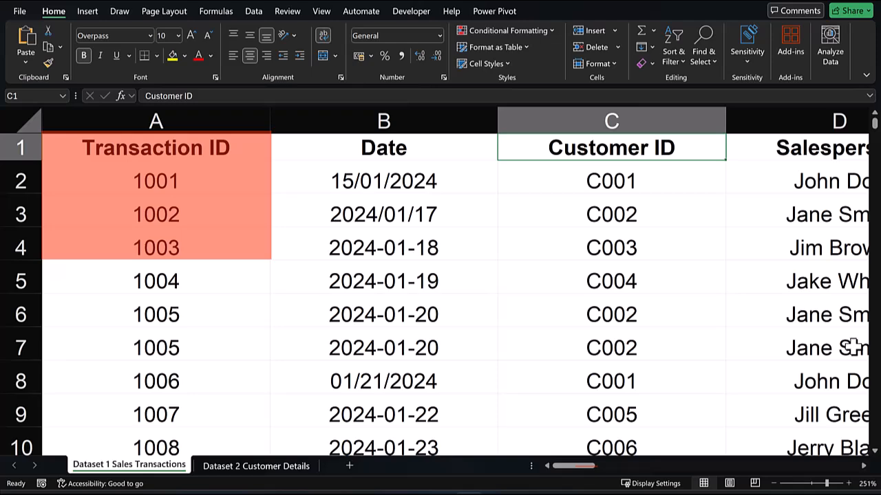
key("Right")
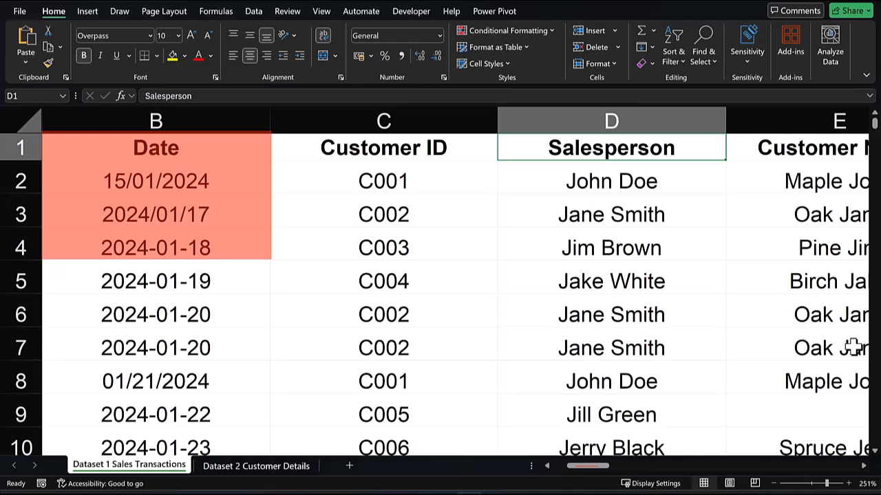
key("Right")
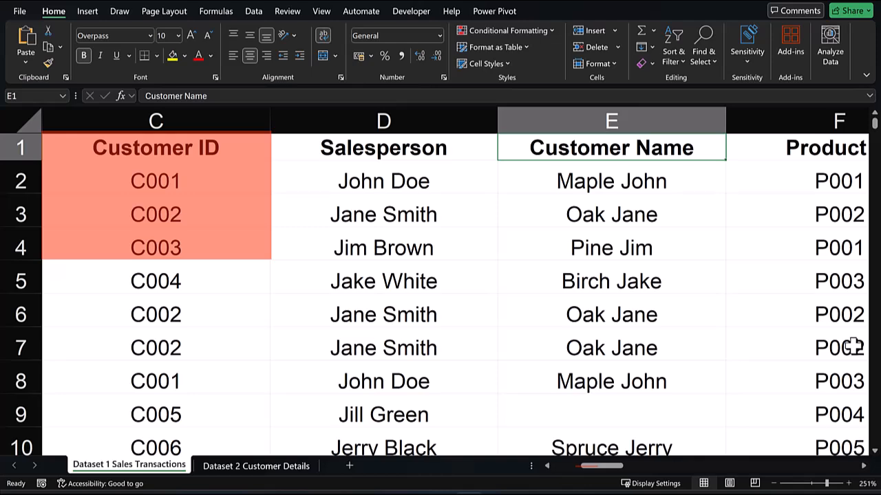
key("Right")
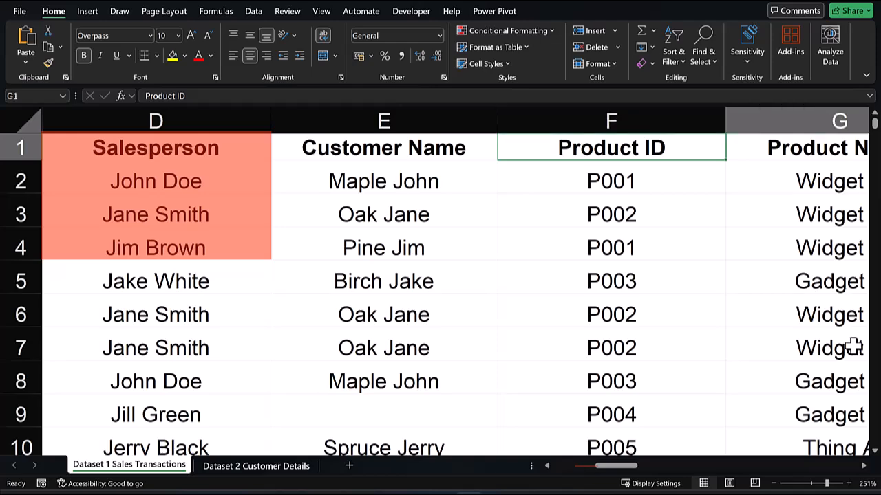
key("Right")
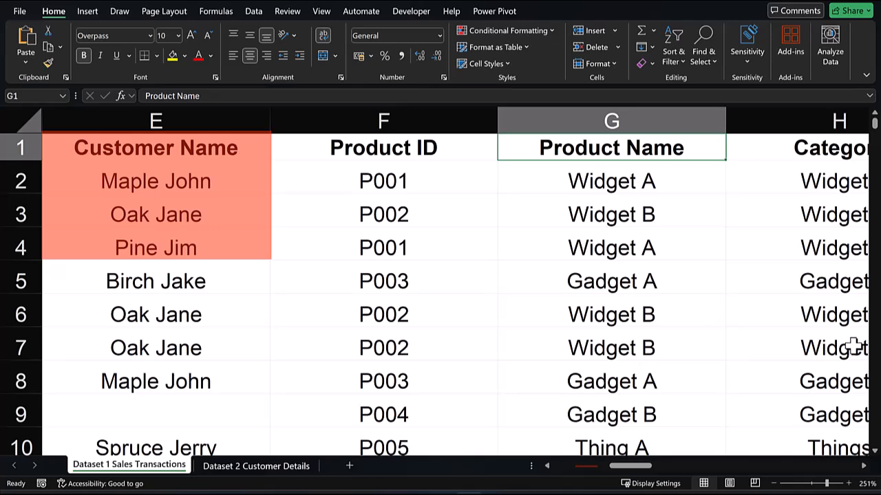
key("Right")
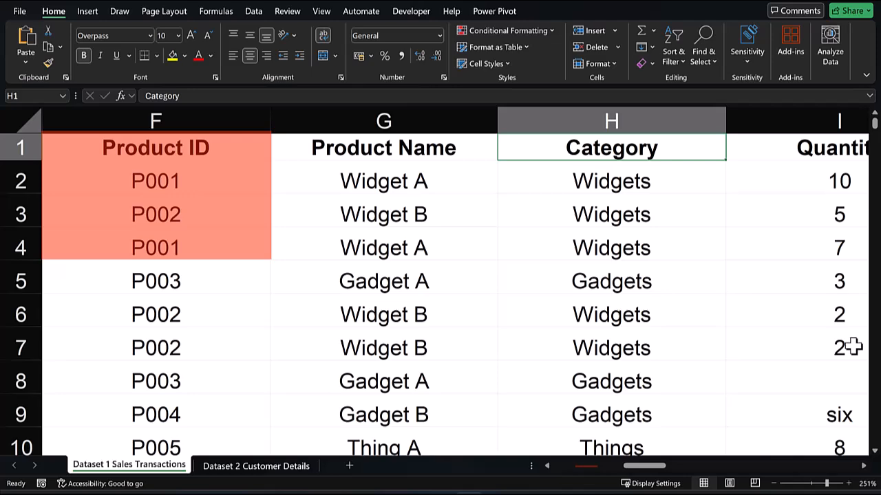
key("Right")
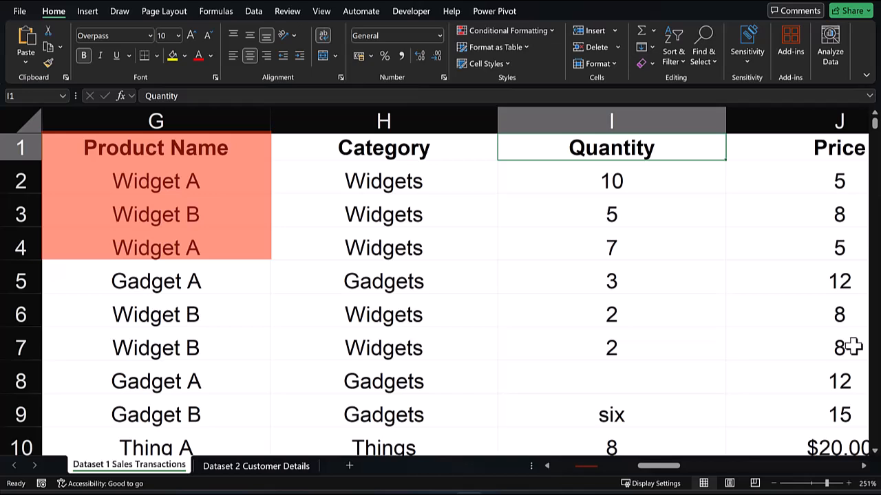
key("Right")
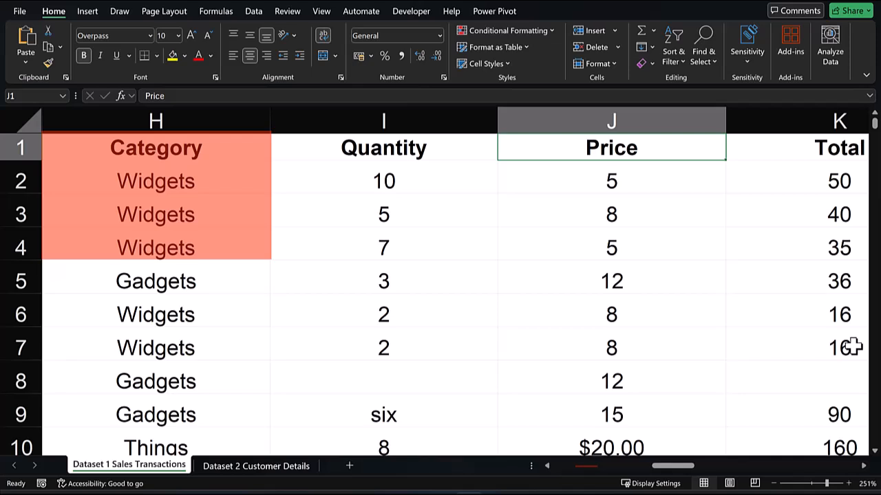
key("Right")
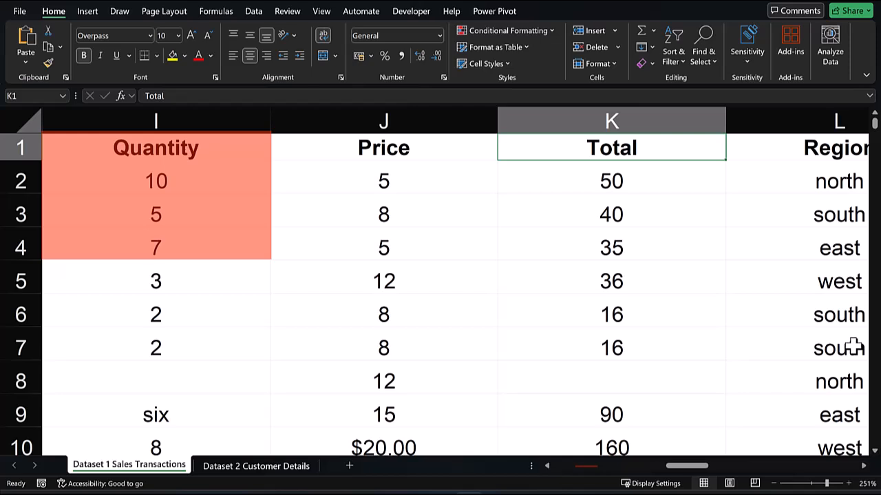
key("Right")
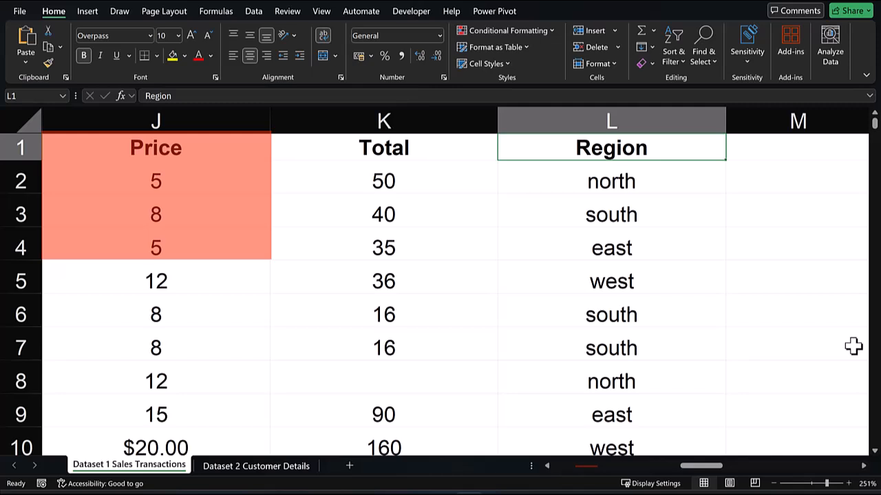
key("Right")
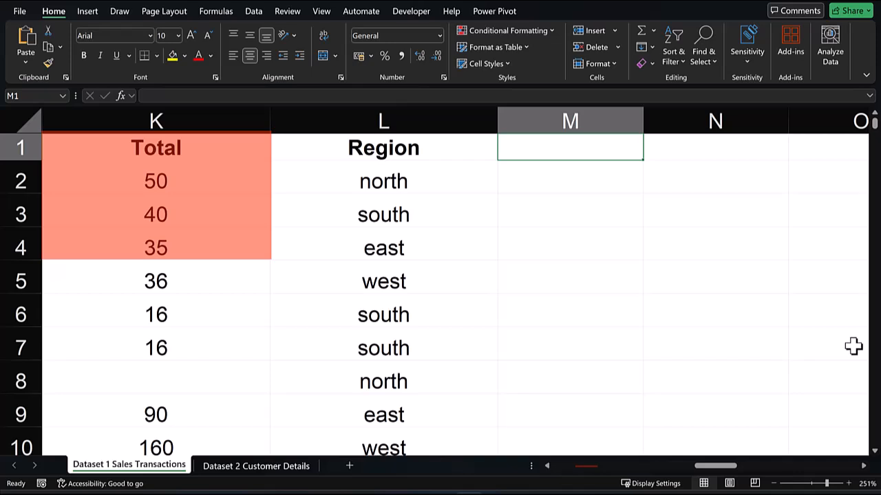
key("Right")
key("Right")
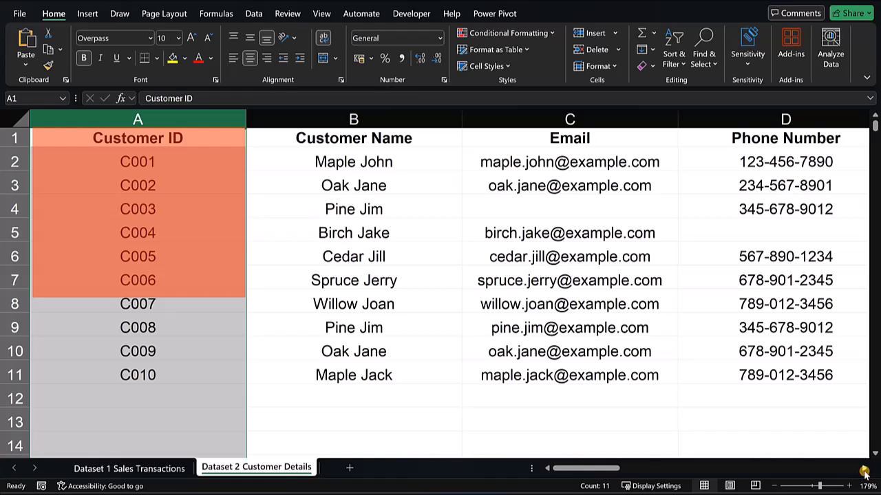
Scroll across the Customer Details sheet to review its columns.
left_click(864, 471)
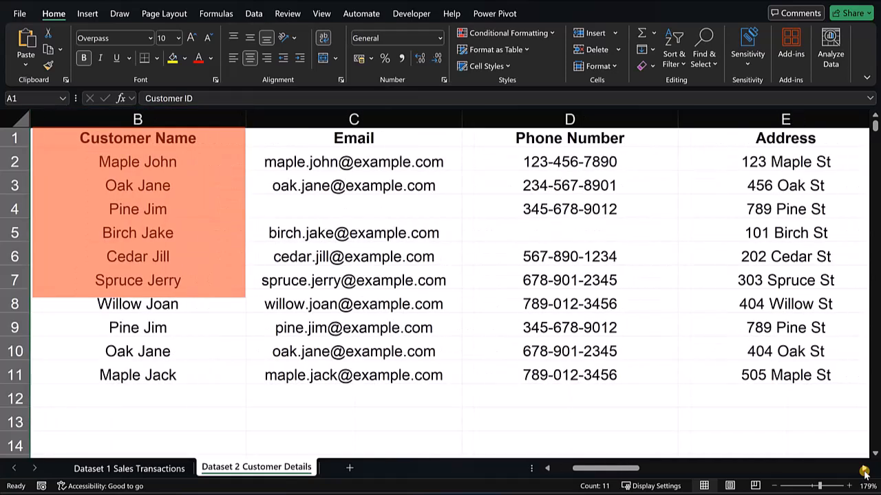
left_click(864, 471)
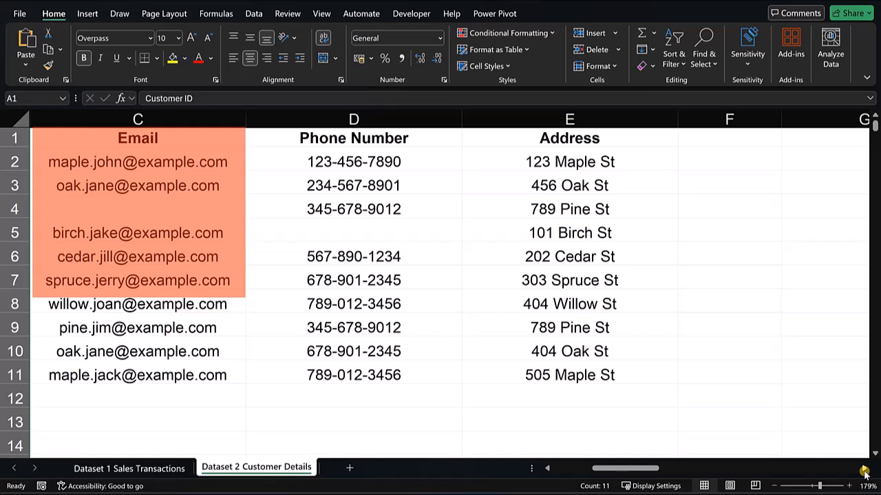
left_click(864, 471)
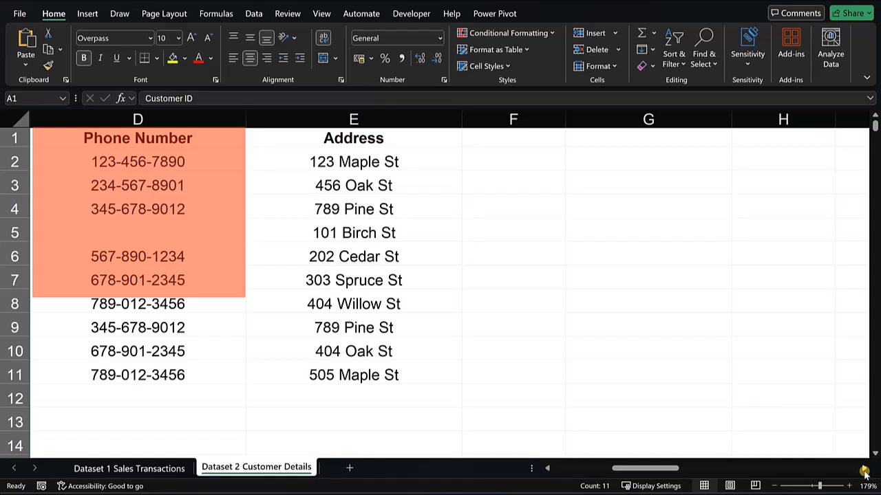
left_click(864, 471)
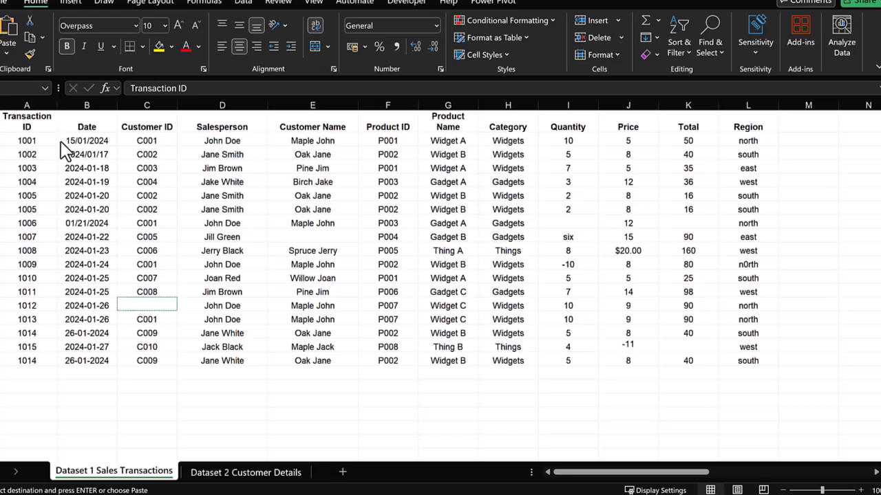
Widen the Transaction ID column and autofit the Product Name column to its header.
left_click_drag(57, 104, 68, 102)
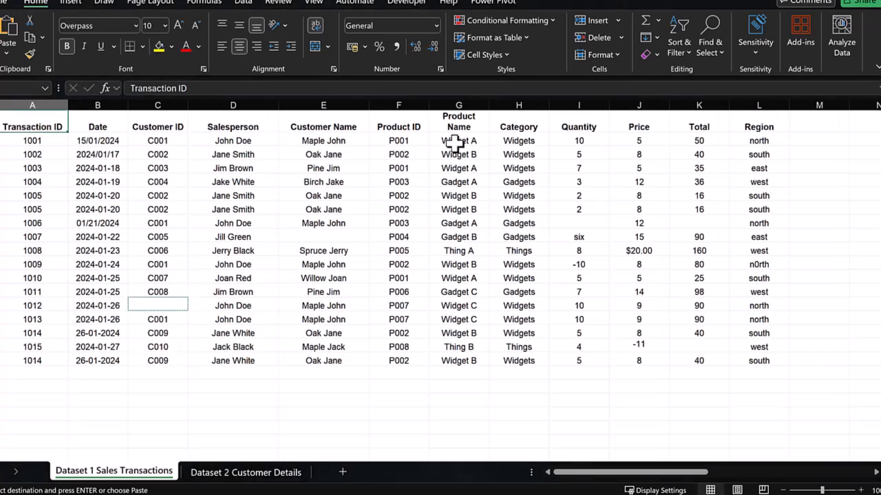
double_click(487, 105)
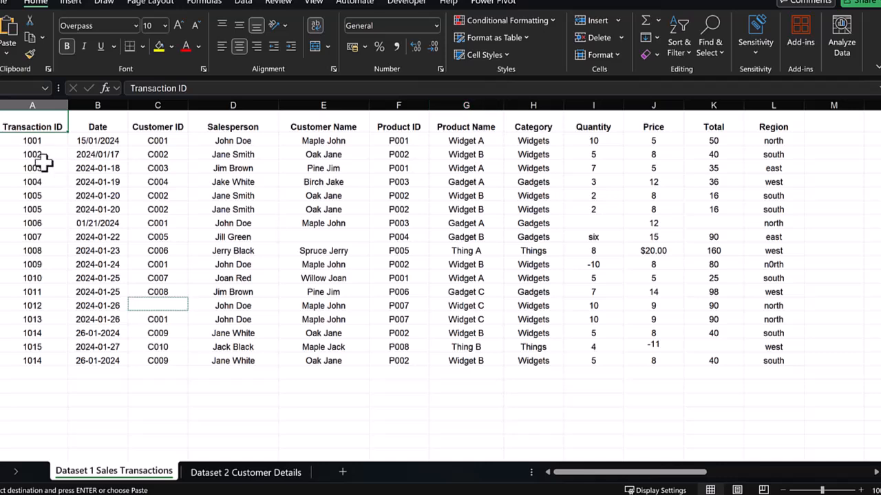
Select the whole sales transactions table and remove duplicate rows across all columns, treating the first row as headers.
scroll(20, 131, "down", 1)
left_click(137, 156)
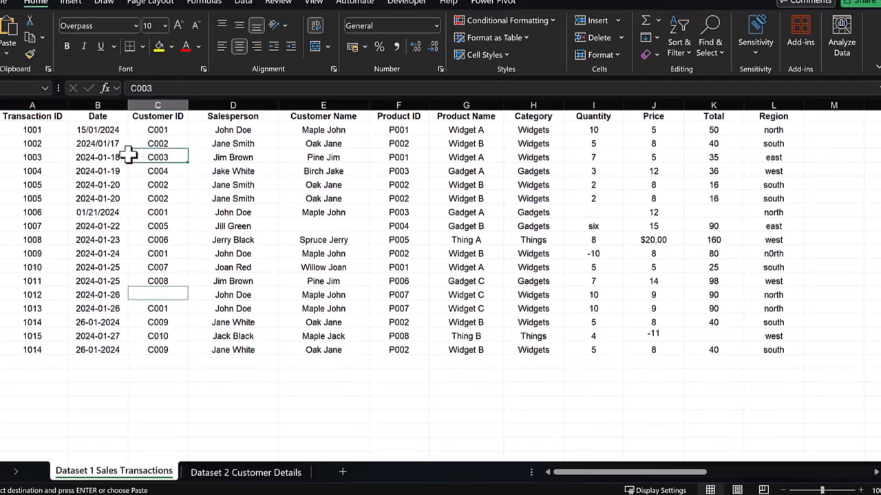
left_click_drag(43, 104, 761, 173)
left_click(249, 1)
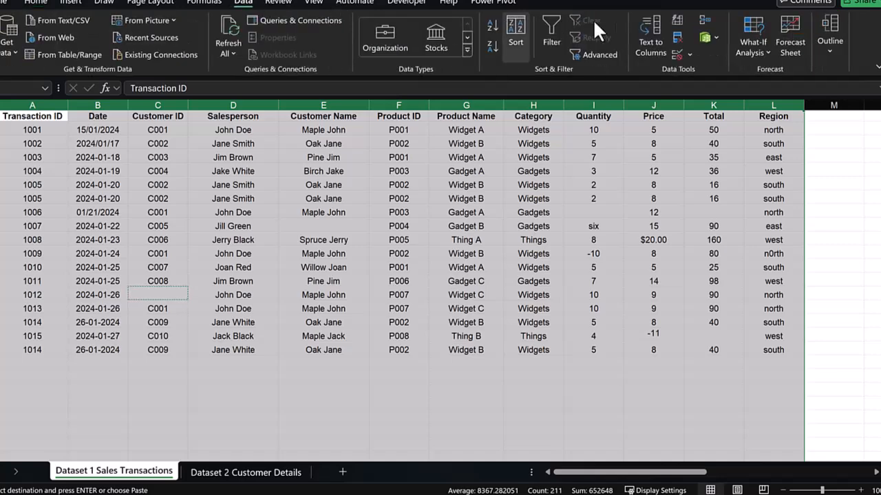
left_click(676, 34)
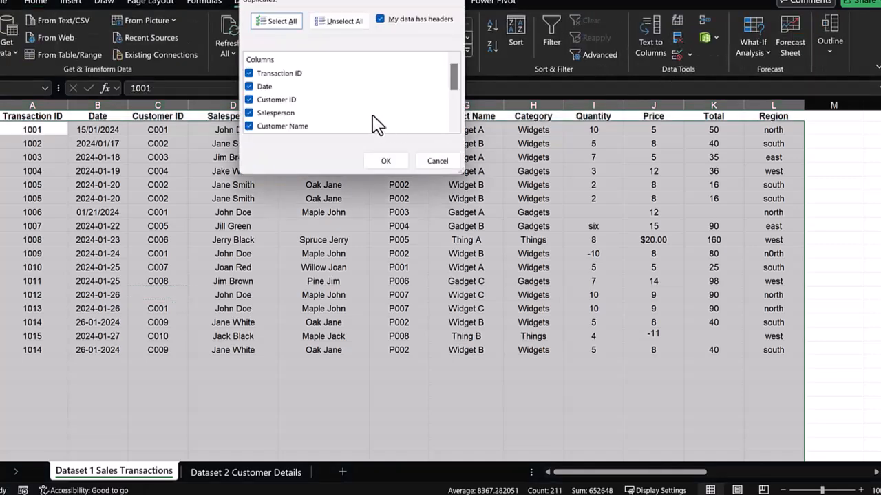
left_click(397, 165)
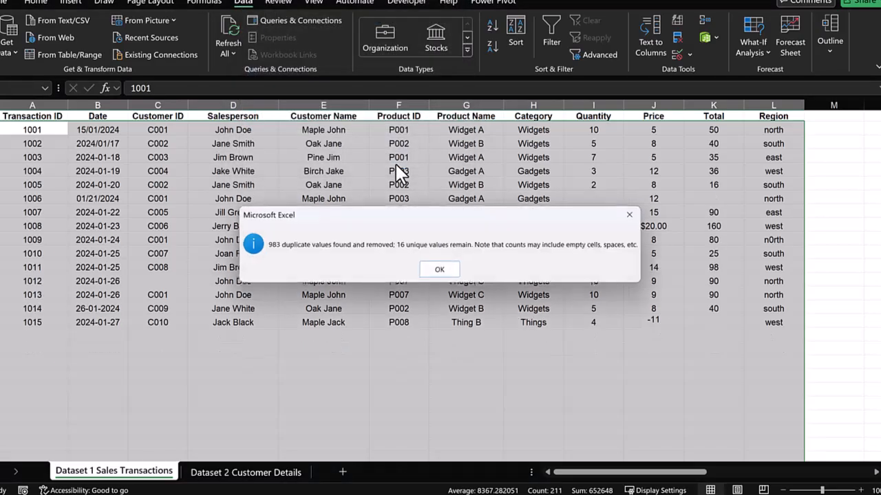
left_click(438, 269)
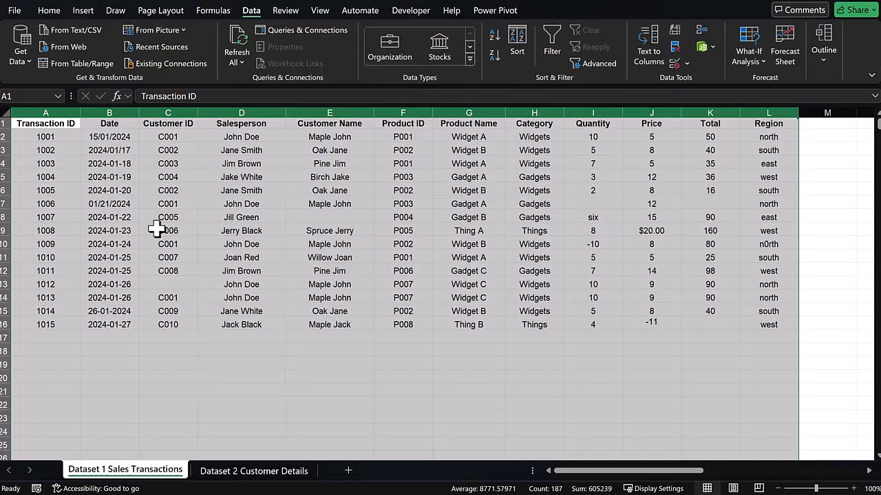
Apply the Short Date format to the Date column and re-enter the text date in row 15.
left_click(154, 229)
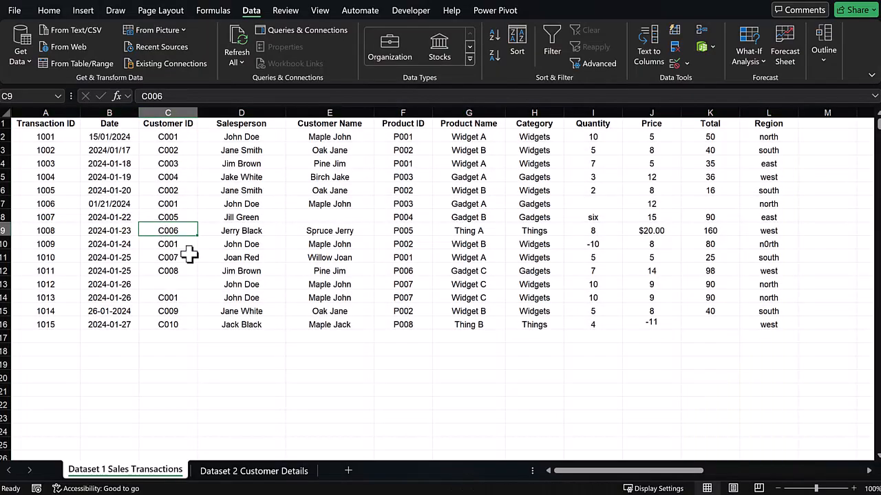
left_click(109, 112)
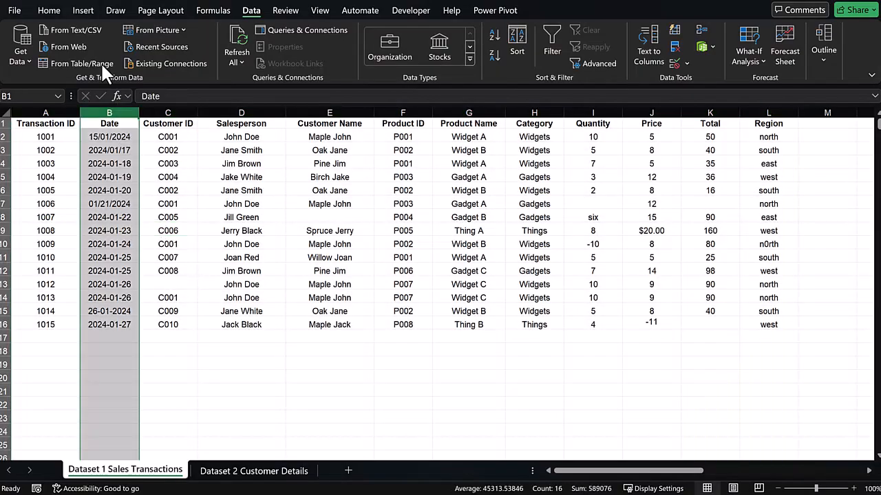
left_click(49, 10)
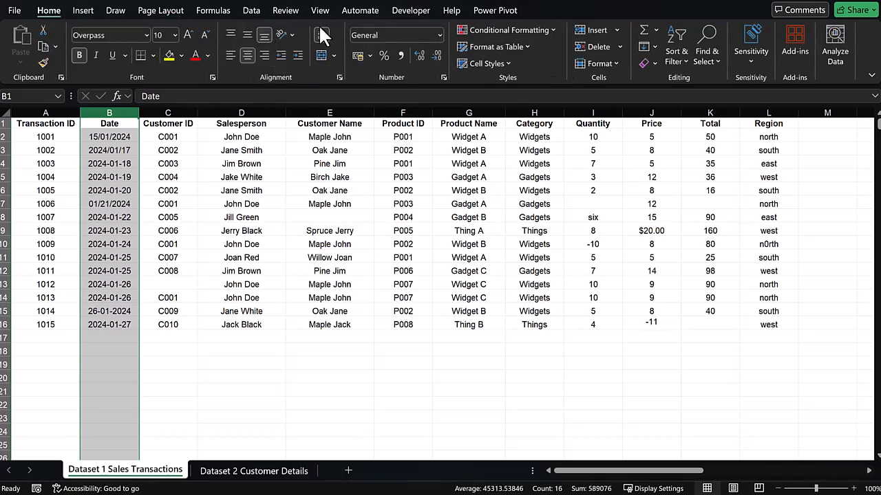
left_click(440, 35)
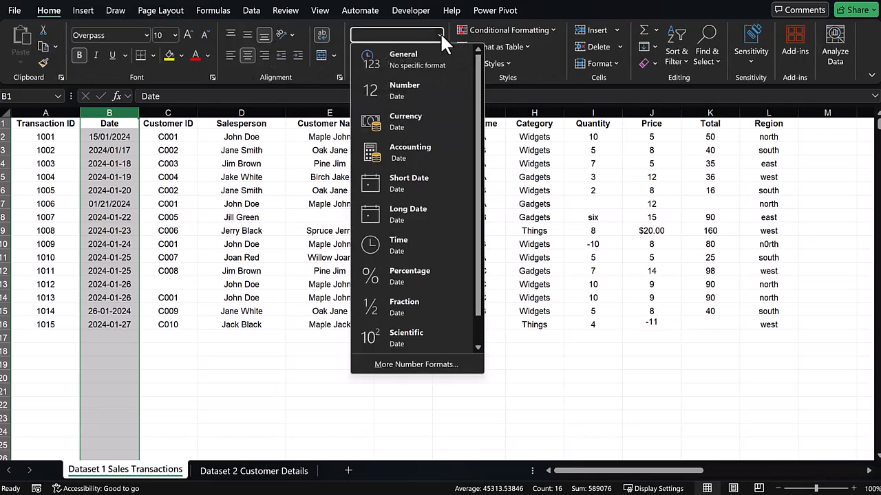
left_click(411, 193)
left_click(131, 311)
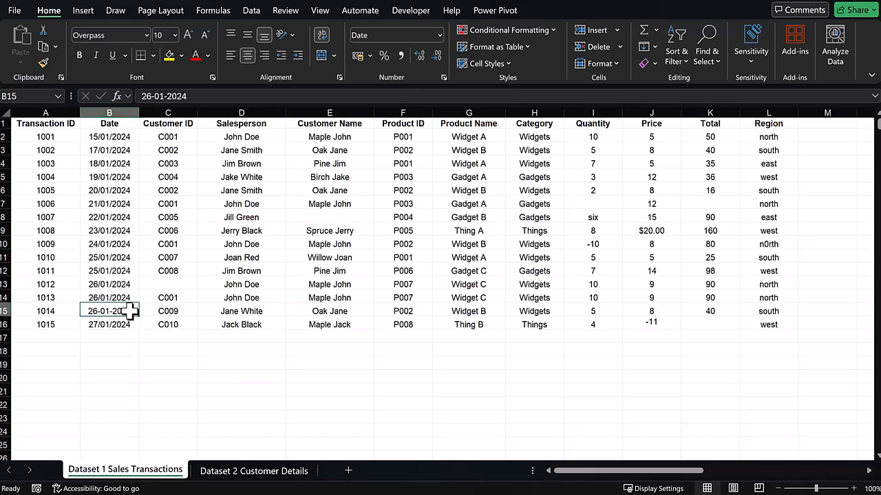
double_click(130, 311)
left_click(118, 270)
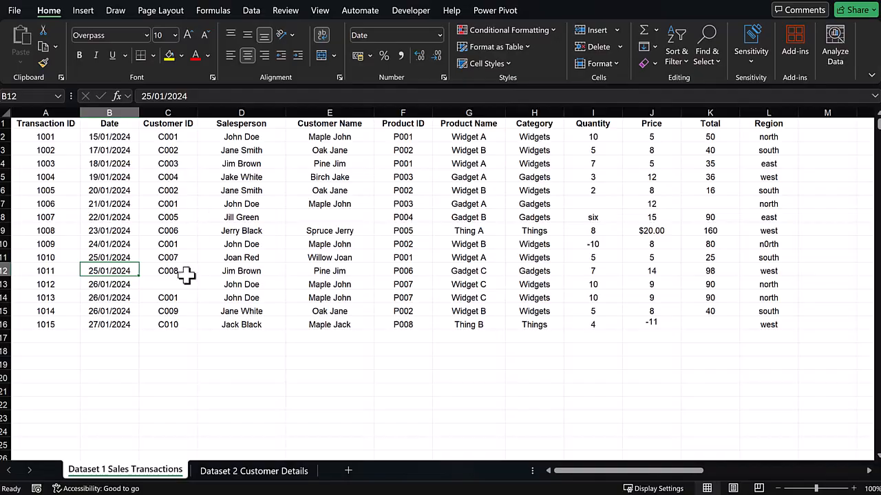
Fill the missing Customer ID in row 13 by copying C001 from the row below.
left_click(184, 281)
left_click(173, 298)
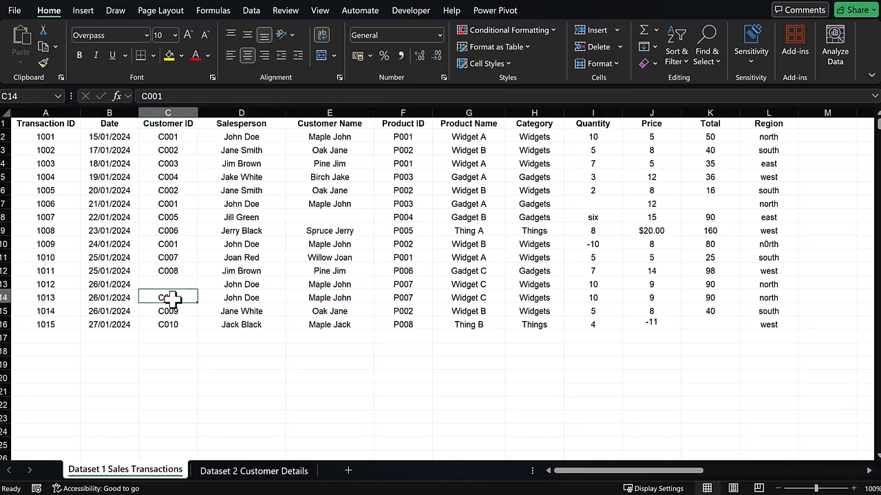
key("ctrl+c")
left_click(176, 283)
key("ctrl+v")
key("Escape")
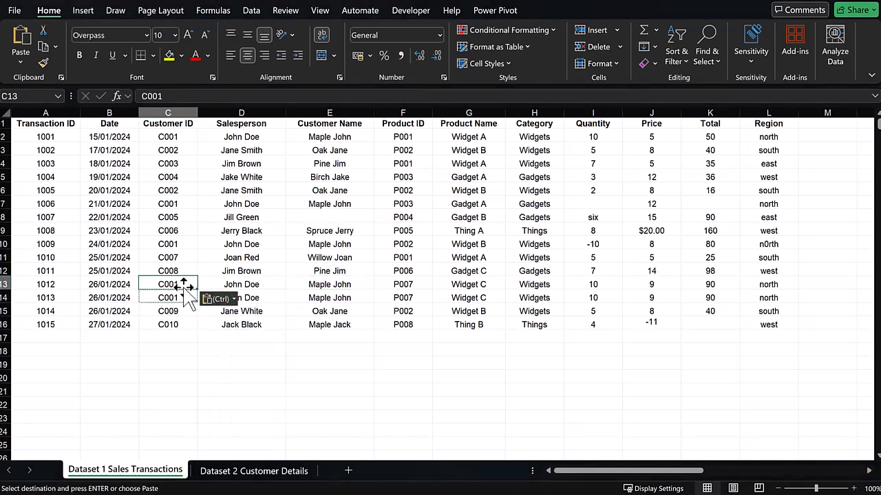
Compare against the Customer Details columns and clear the Customer Name values in rows 2 to 16.
left_click(331, 138)
left_click(254, 471)
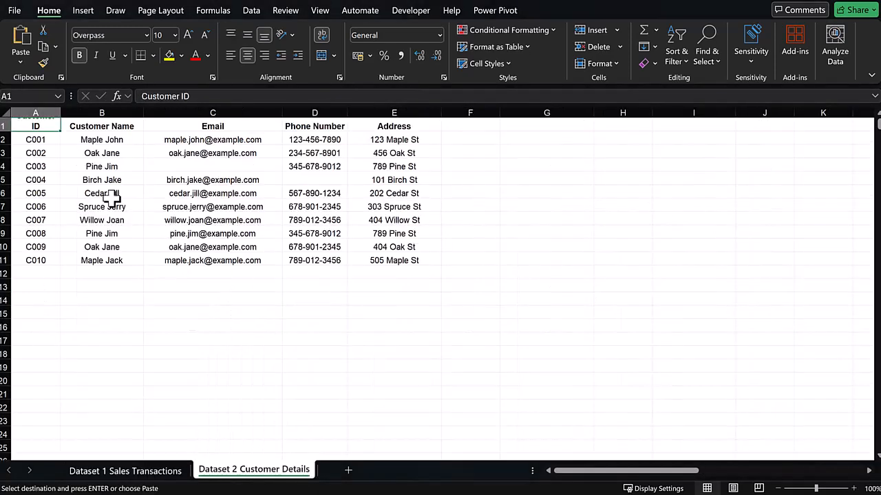
left_click_drag(55, 112, 130, 113)
left_click(163, 471)
left_click(342, 320)
left_click_drag(333, 138, 341, 319)
key("Delete")
key("Delete")
Enter a VLOOKUP in E2 finding the Customer ID in Customer Details columns A:B, returning column 2 with exact match 0, and fill it down.
left_click(335, 136)
type("=vl")
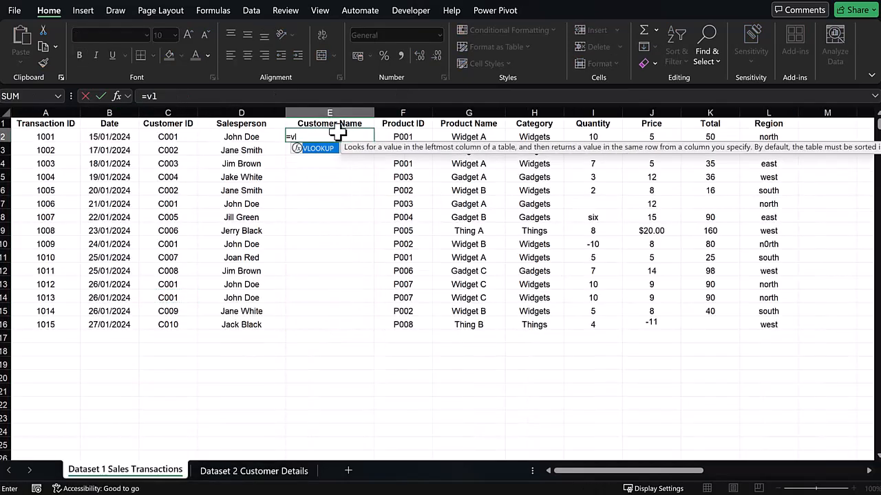
key("Tab")
left_click(170, 136)
type(",")
left_click(253, 471)
left_click_drag(50, 112, 108, 118)
type(",2,0")
key("Return")
double_click(382, 141)
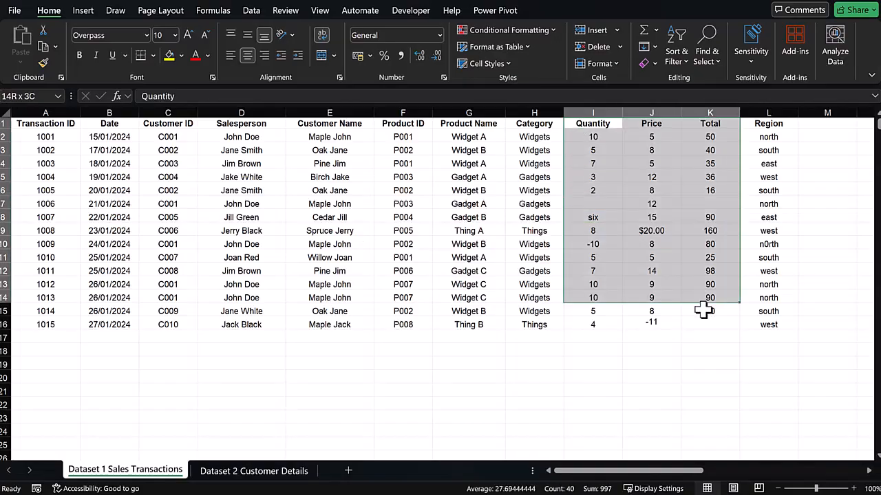
Highlight blank cells in the Quantity, Price and Total columns with a conditional formatting rule for Blanks.
left_click_drag(703, 309, 710, 329)
left_click(244, 34)
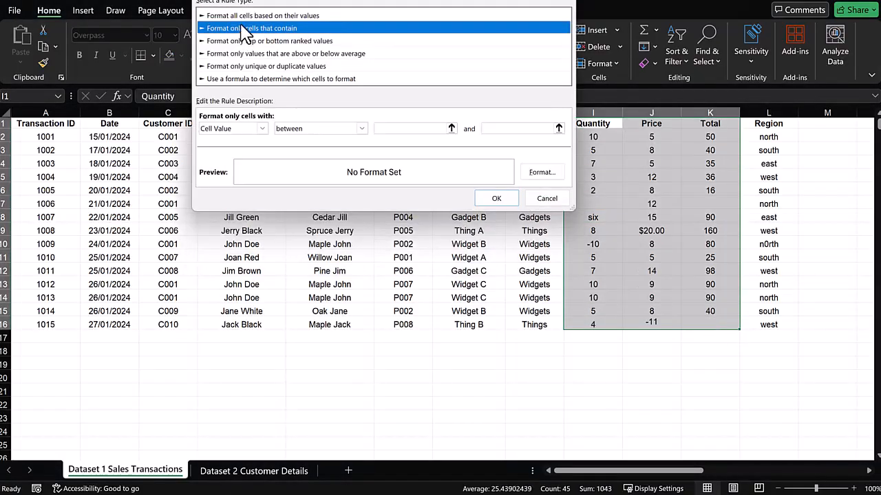
left_click(230, 127)
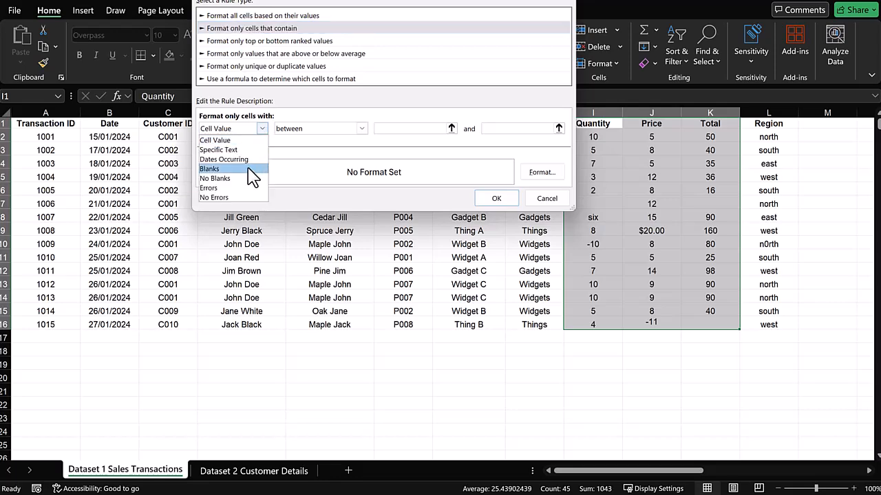
left_click(238, 172)
left_click(541, 180)
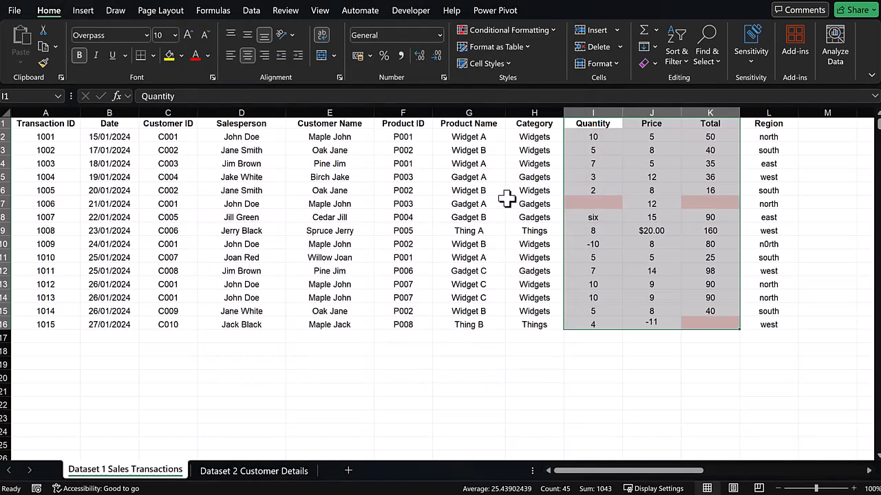
Enter 1 as the missing quantity in row 7 and add a Less Than highlight rule to the Quantity column.
left_click(593, 204)
type("1")
left_click(592, 112)
left_click(509, 29)
mouse_move(526, 51)
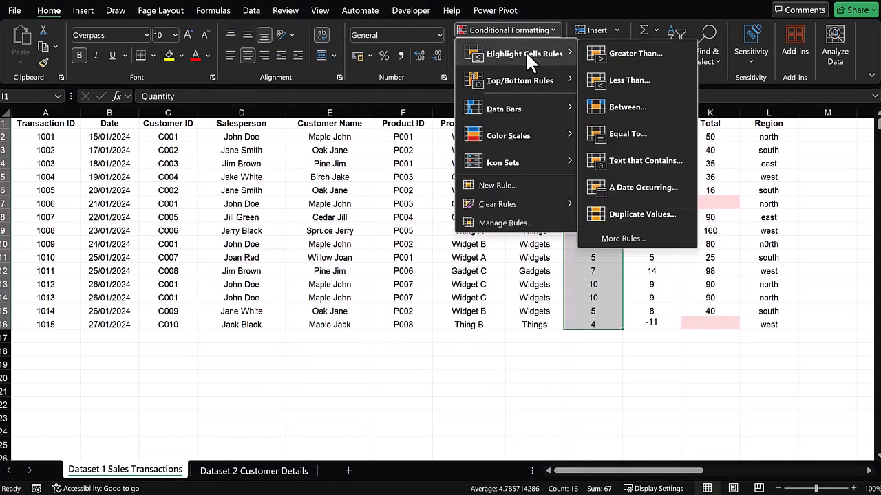
left_click(637, 75)
left_click(461, 96)
left_click(455, 115)
left_click(450, 121)
Correct the Quantity entries in row 10 to 10 and in row 9 to 6.
left_click(592, 244)
type("10")
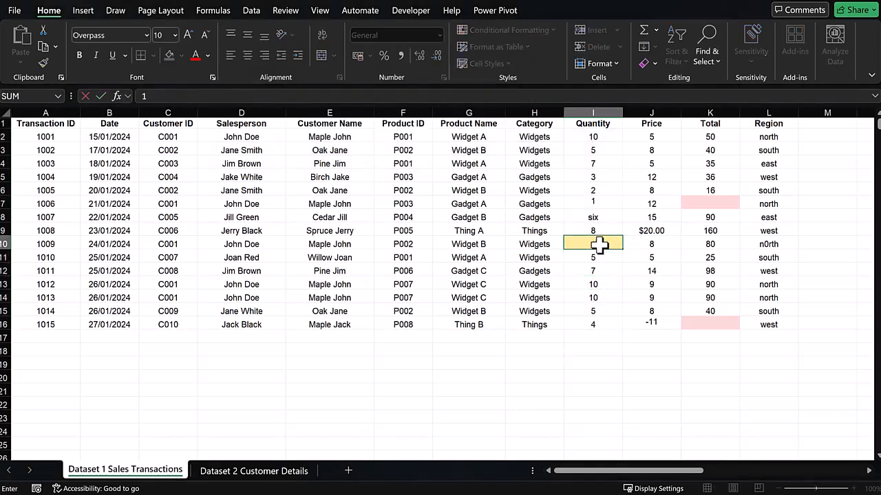
left_click(593, 217)
type("6")
Apply the Number format to the Quantity and Price columns.
left_click(592, 112)
left_click(440, 35)
left_click(405, 87)
left_click(650, 112)
left_click(440, 35)
left_click(409, 86)
left_click(654, 190)
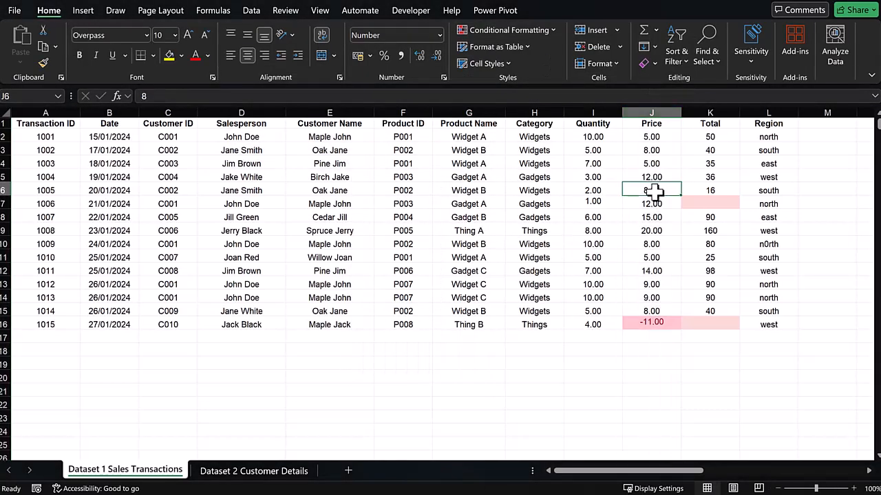
left_click(651, 113)
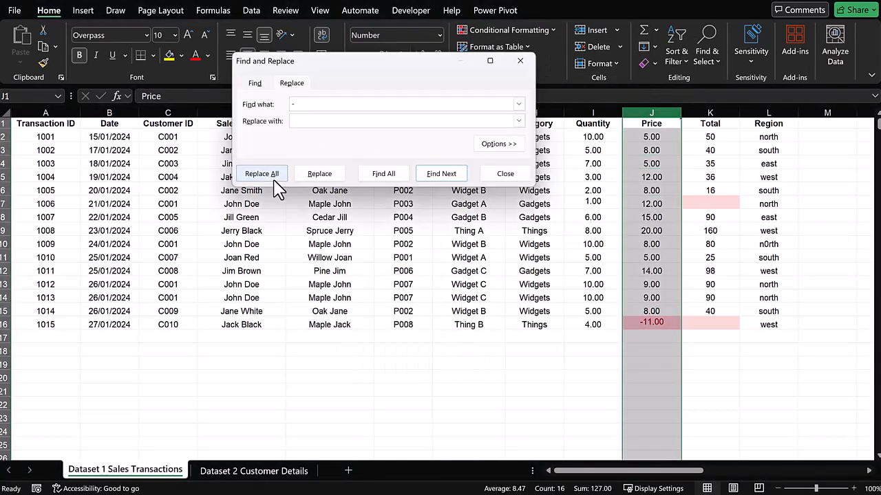
left_click(273, 180)
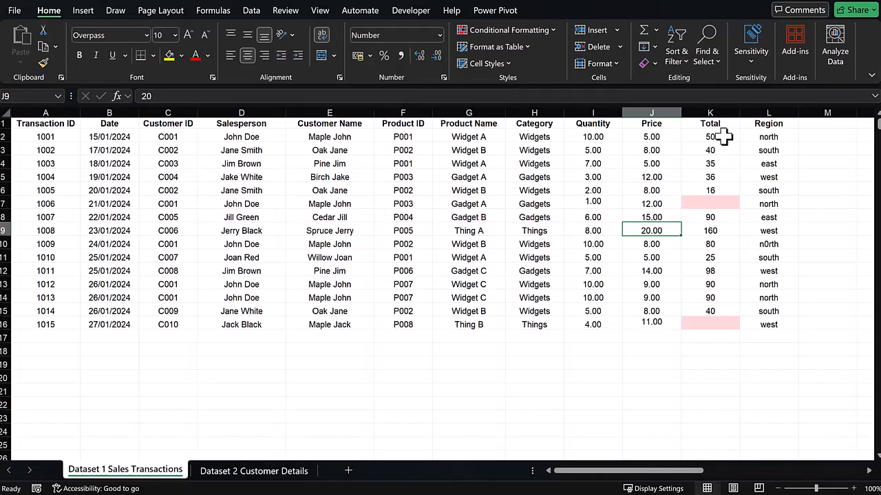
Clear the Total column values in rows 2 to 16.
left_click(716, 136)
left_click_drag(712, 137, 710, 320)
key("Delete")
left_click(712, 136)
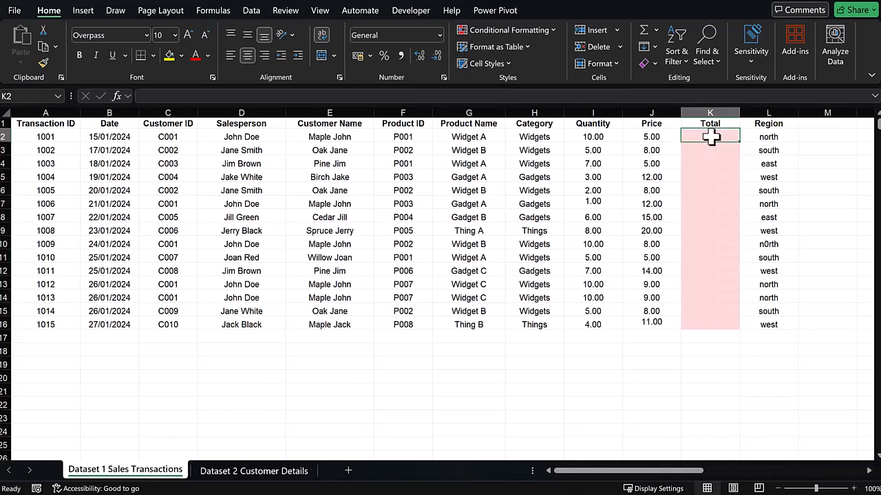
Enter a formula in K2 multiplying Quantity by Price and fill it down the Total column.
type("=")
left_click(610, 134)
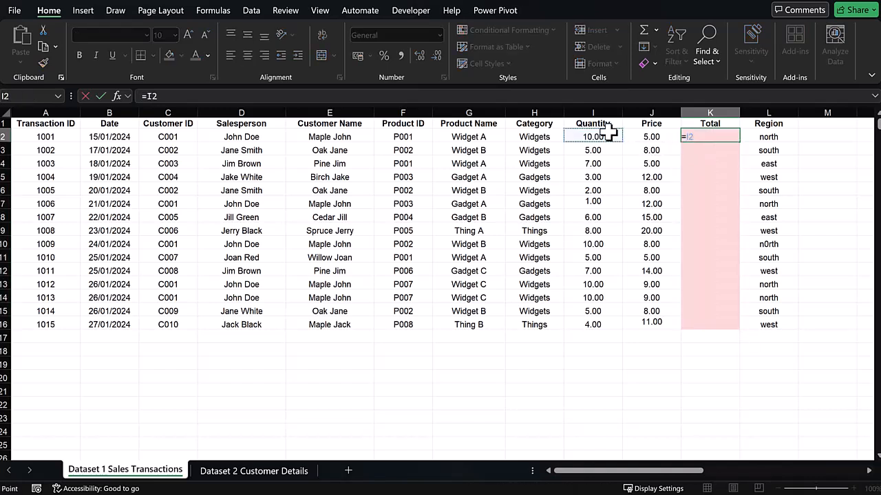
type("*")
left_click(657, 137)
key("ctrl+Return")
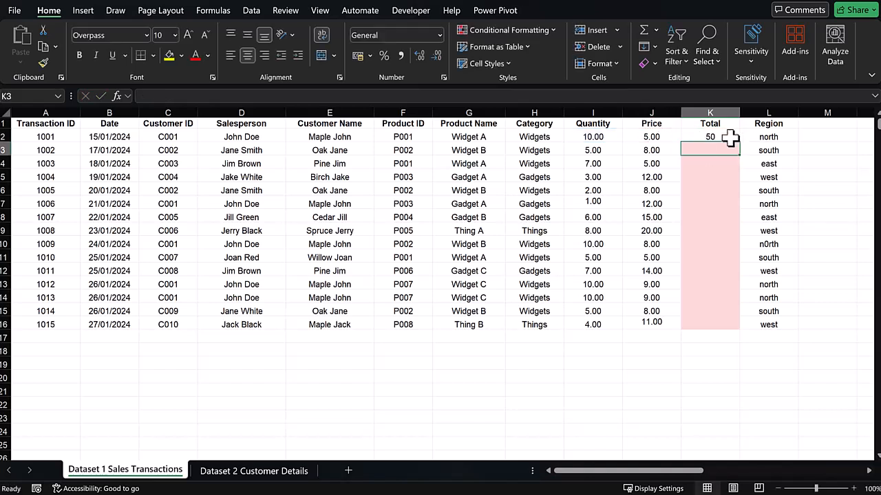
double_click(740, 142)
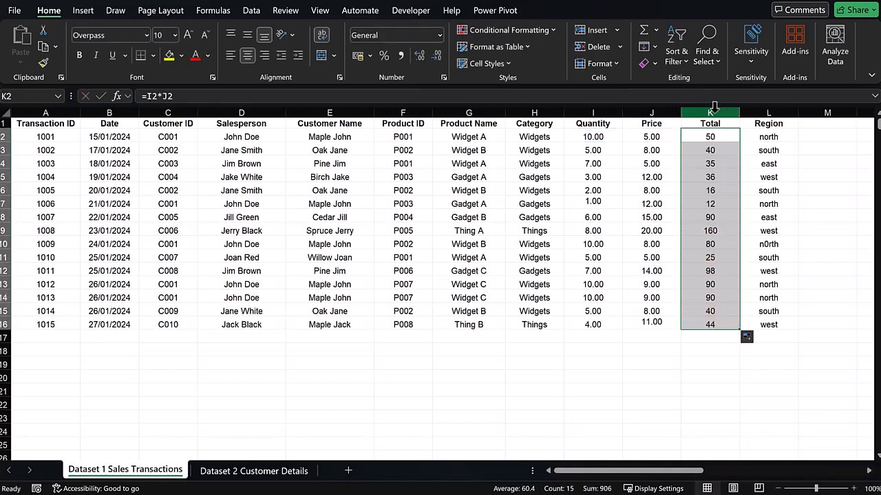
Apply the Number format to the Total column.
left_click(710, 112)
left_click(440, 35)
left_click(426, 91)
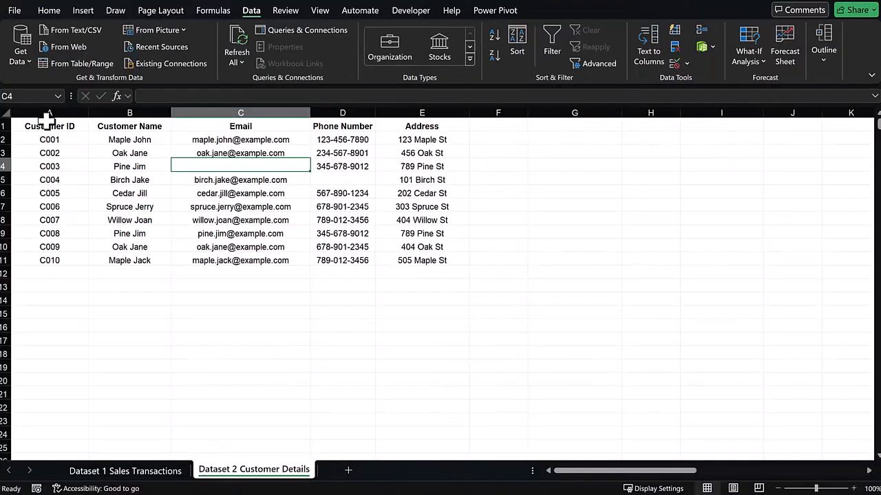
Highlight blank cells in the customer details table with a new conditional formatting rule for Blanks and a fill colour.
left_click_drag(39, 122, 402, 260)
left_click(66, 9)
left_click(548, 28)
left_click(496, 185)
left_click(261, 128)
left_click(227, 173)
left_click(542, 172)
left_click(299, 60)
left_click(463, 327)
left_click(506, 199)
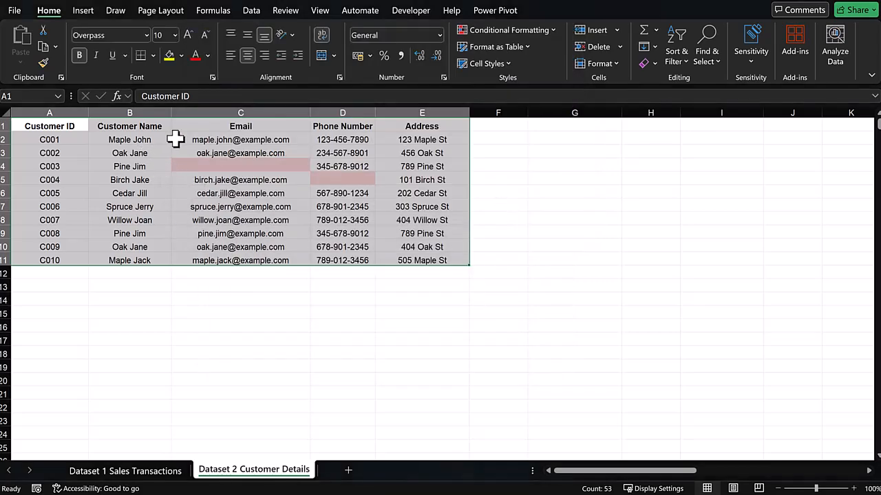
Fill the missing email with Unknown and the missing phone number with 0.
left_click(146, 124)
left_click(246, 168)
type("Unknown")
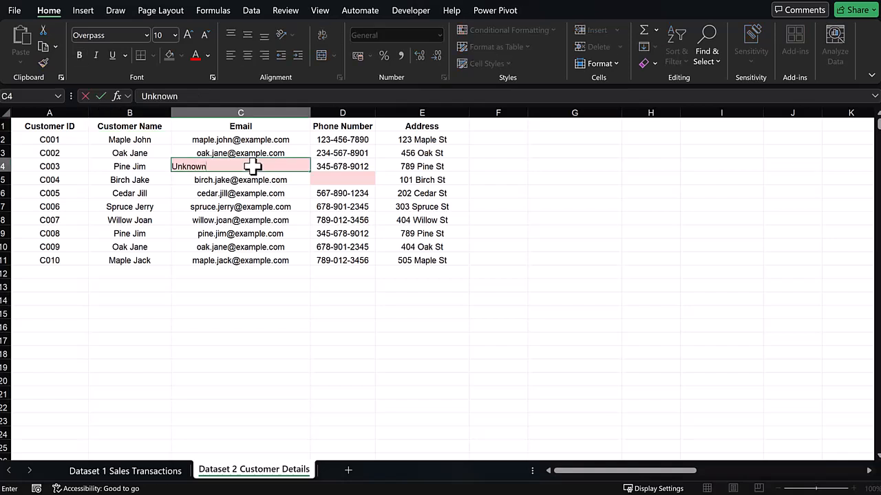
left_click(359, 176)
type("0")
left_click(446, 178)
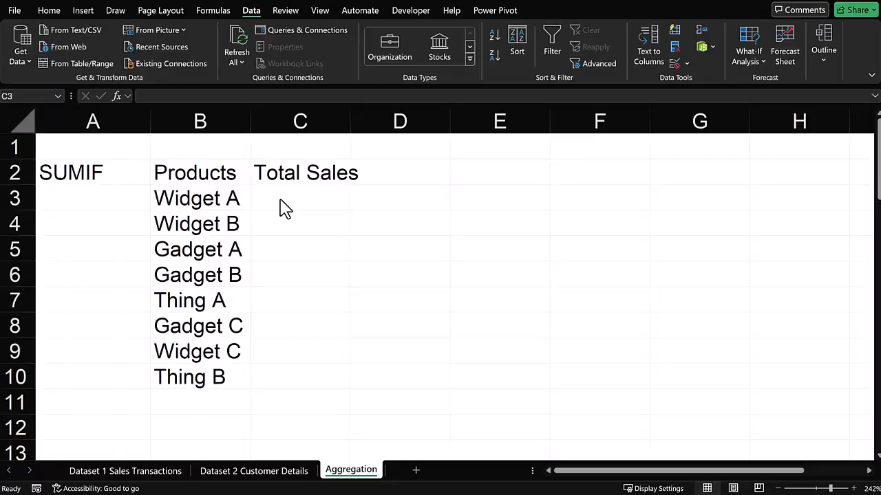
Enter a SUMIF formula in C3 summing sales by Product Name matching B3 and fill it down the product list.
left_click(282, 200)
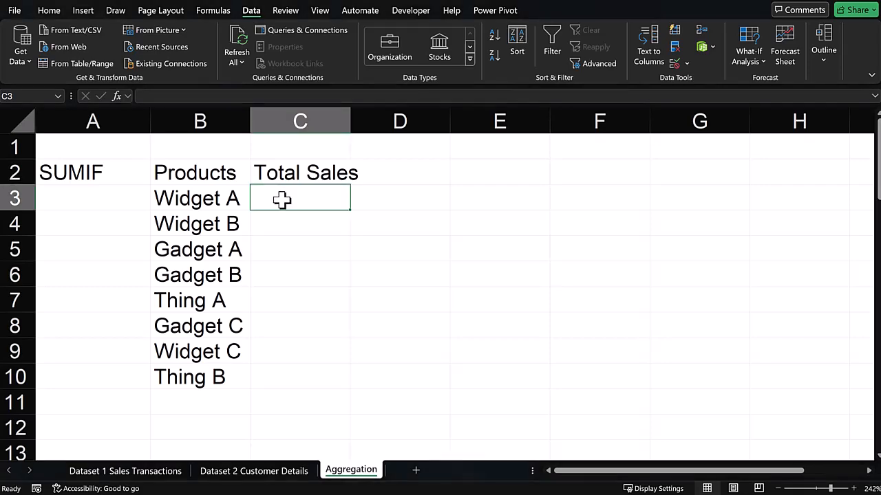
type("=SUMIF(")
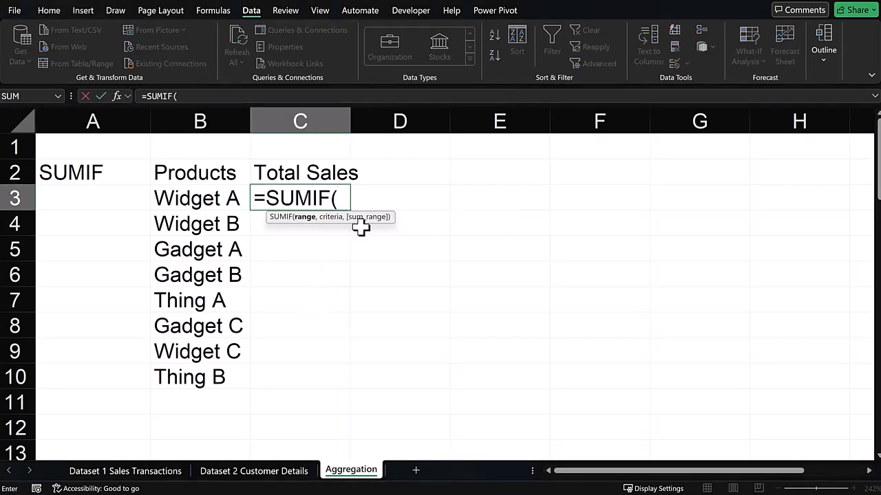
left_click(155, 470)
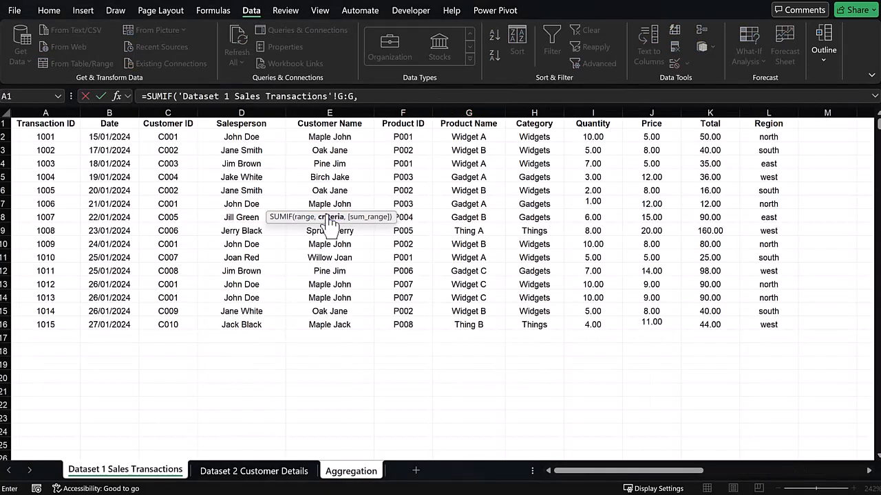
left_click(351, 471)
left_click(203, 198)
type(",")
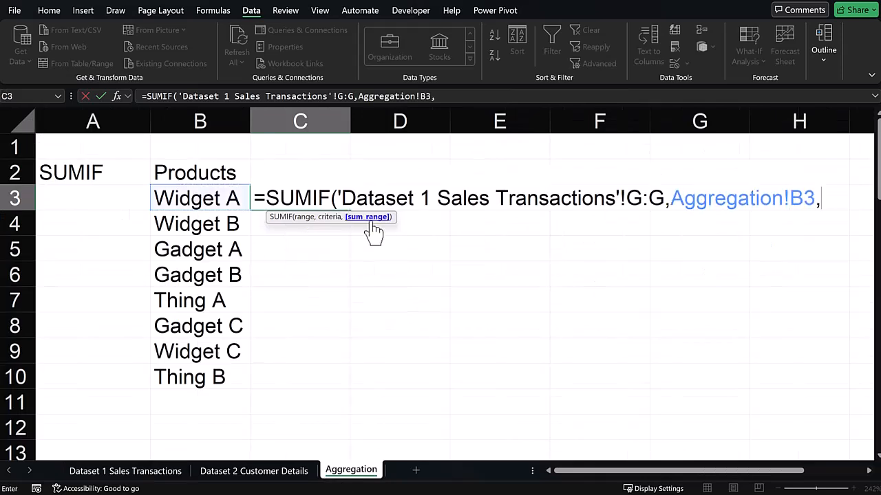
left_click(125, 471)
key("Return")
left_click(341, 205)
double_click(350, 210)
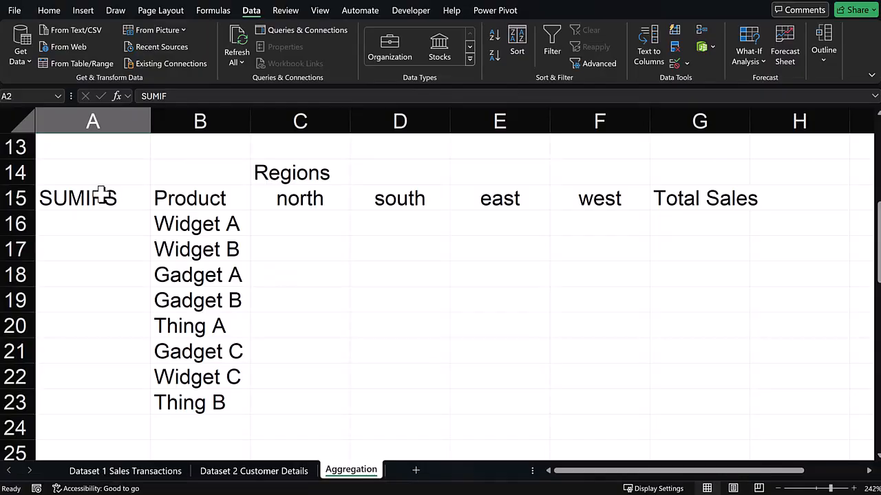
Enter a SUMIFS formula in C16 summing Total by product B16 and region C15 with absolute references, then fill it across regions and down products.
left_click(318, 227)
type("=SUMIFS(")
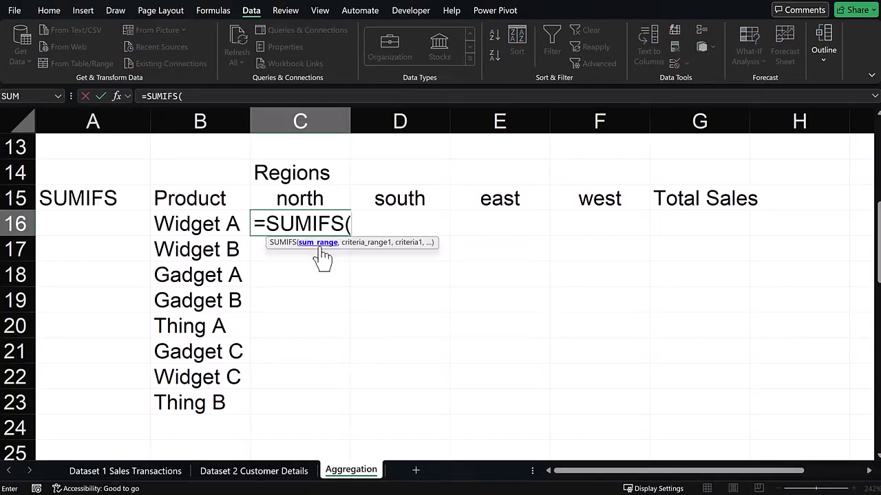
left_click(126, 470)
left_click(720, 113)
type(",")
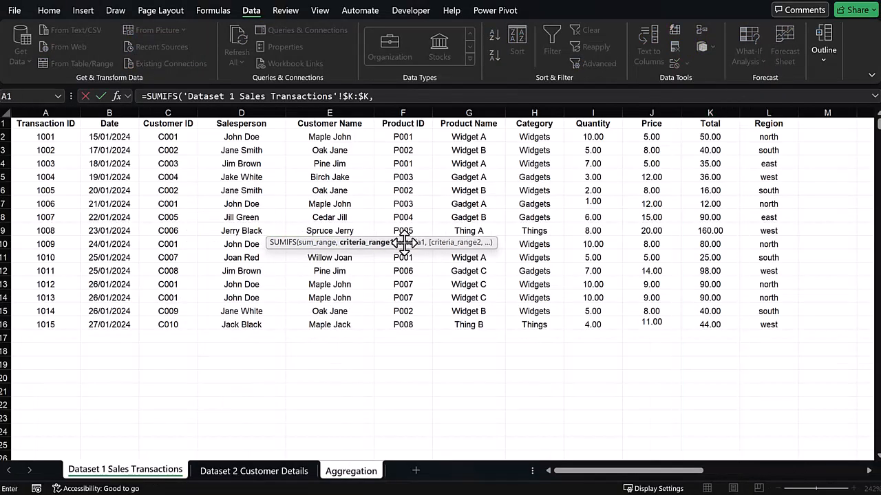
key("F4")
type(",")
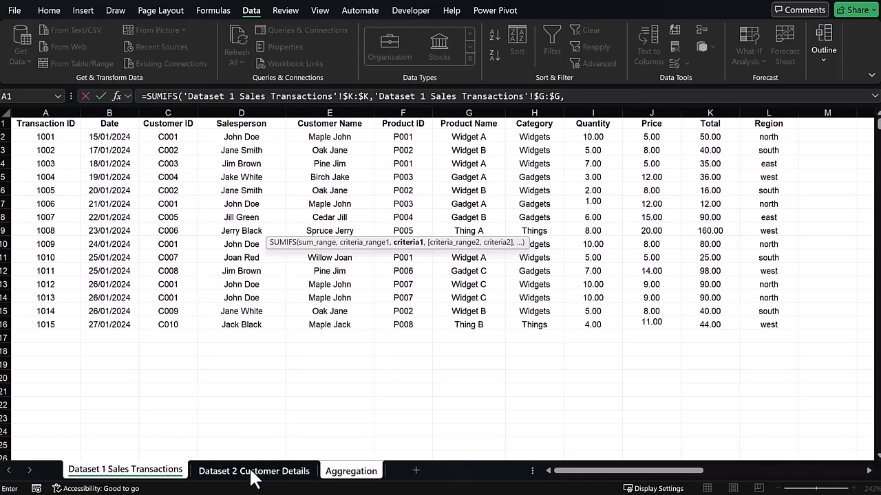
left_click(351, 471)
type(",")
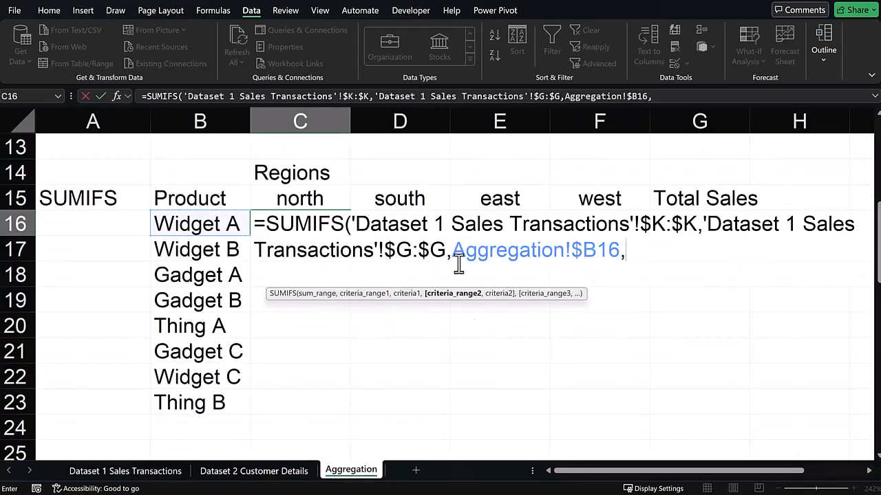
key("ctrl+Page_Up")
key("ctrl+Page_Up")
key("F4")
type(",")
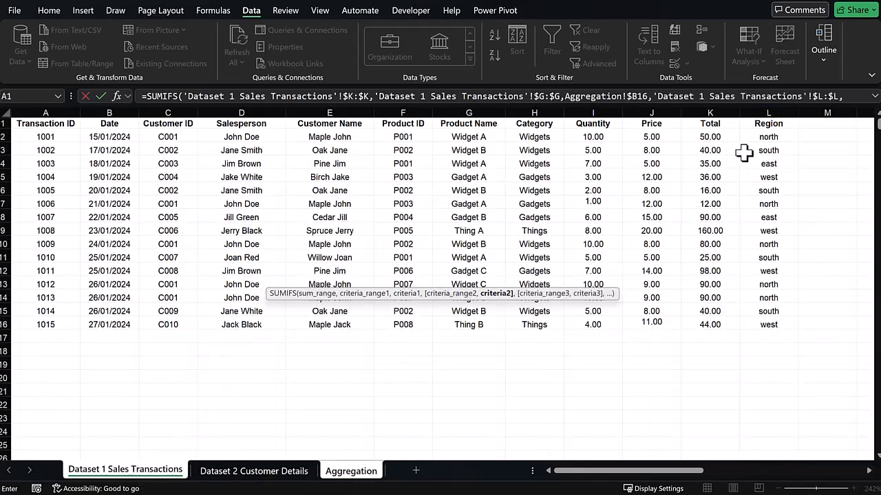
left_click(350, 470)
left_click(299, 197)
key("F4")
type(")")
key("ctrl+Return")
left_click_drag(349, 236, 646, 236)
left_click_drag(649, 236, 619, 413)
Sum each product's regional sales into the Total Sales column and fill it down.
left_click(54, 10)
left_click(683, 222)
type("=SUM(")
left_click_drag(300, 224, 599, 223)
key("ctrl+Return")
double_click(750, 235)
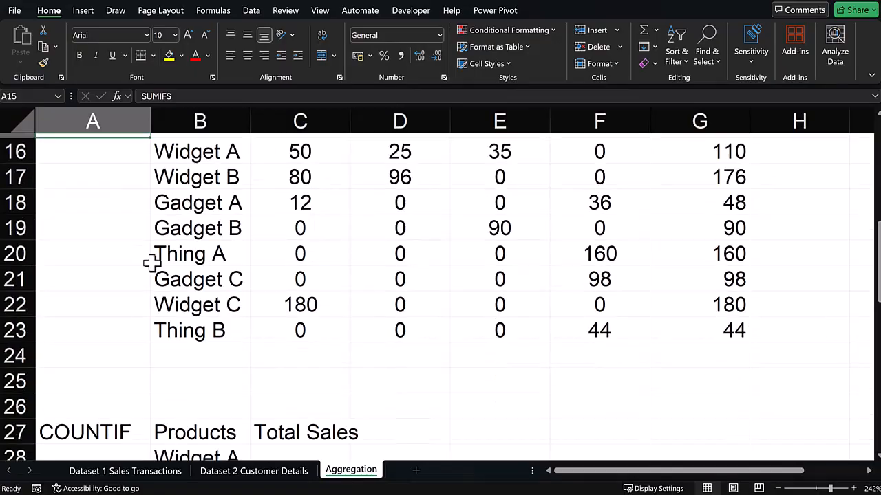
Enter a COUNTIF formula in C28 counting Product Name matches for B28 and fill it down to row 35.
scroll(152, 261, "down", 3)
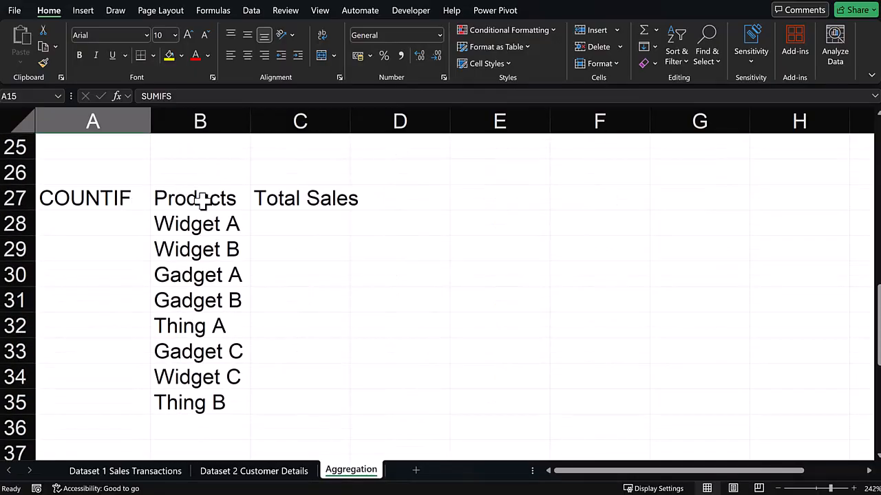
left_click(318, 231)
type("=COU")
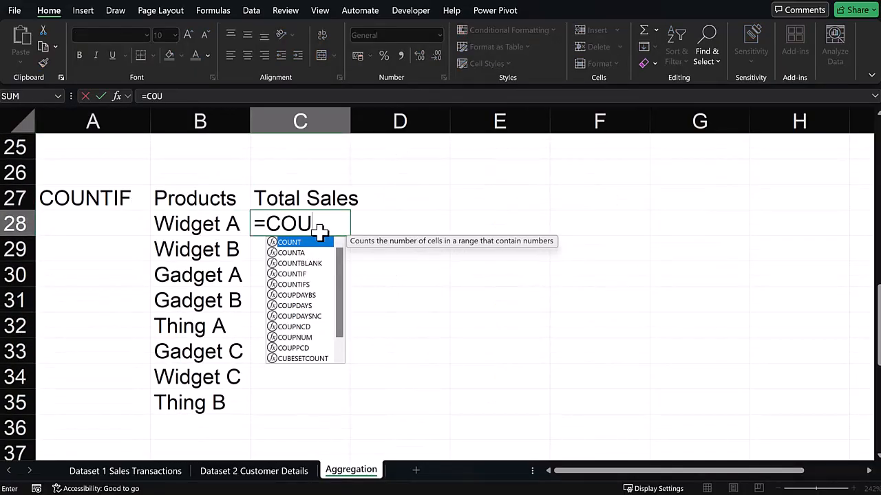
type("NTIF")
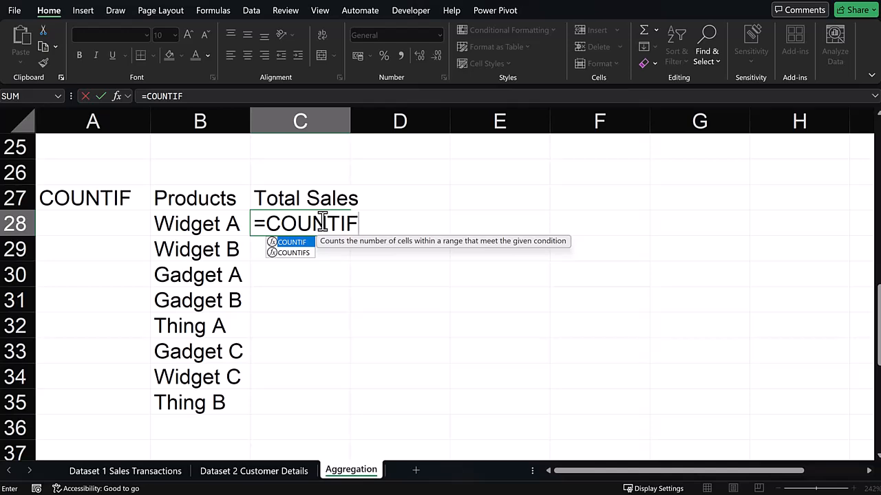
type("(")
left_click(135, 474)
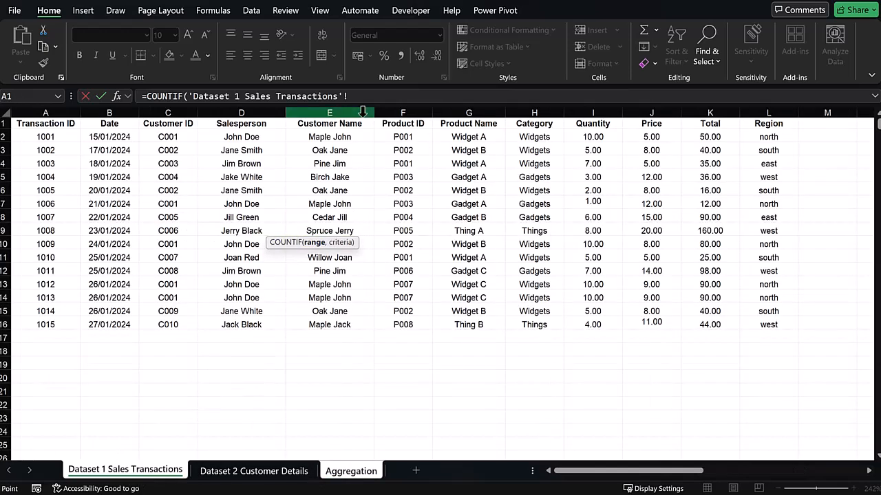
left_click(351, 472)
left_click(179, 223)
key("Return")
left_click(322, 226)
double_click(351, 236)
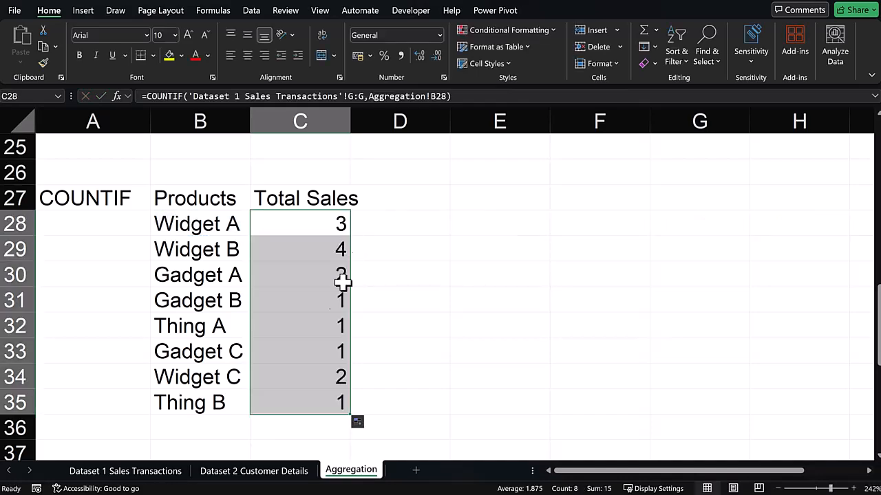
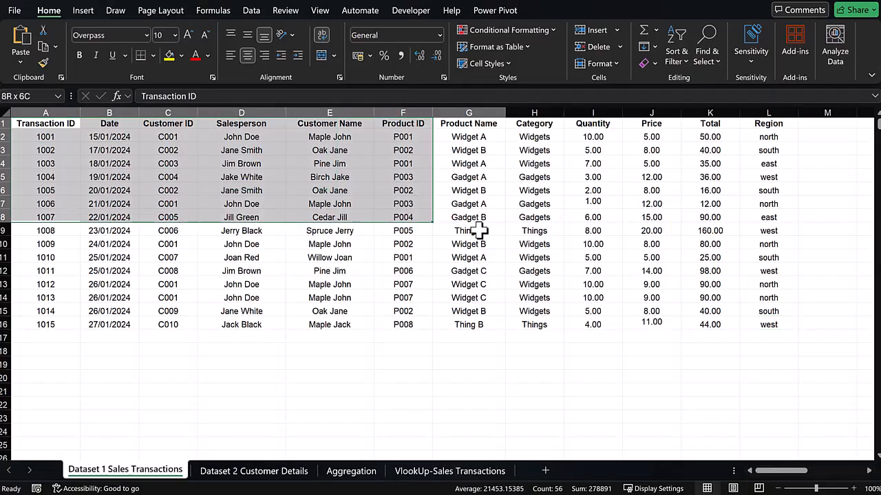
left_click_drag(477, 229, 755, 323)
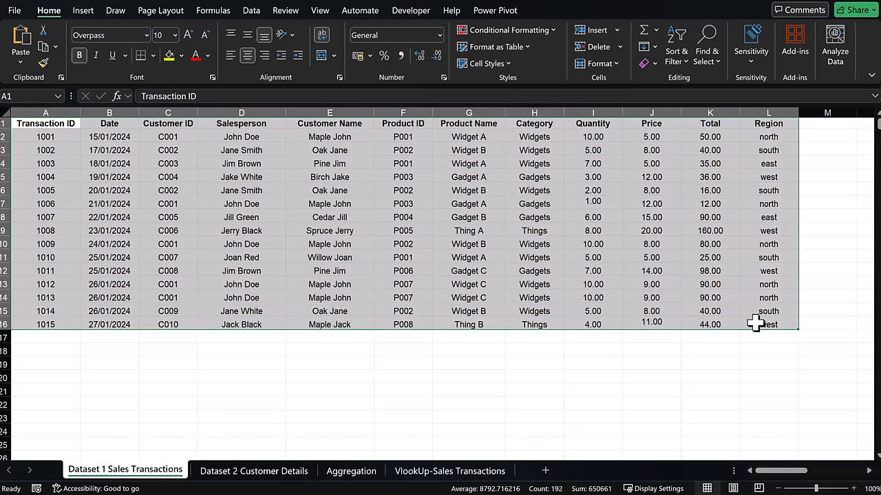
Create a PivotTable from the Dataset 1 Sales Transactions range on a new worksheet named Pivot Table Analysis.
left_click(84, 10)
left_click(28, 38)
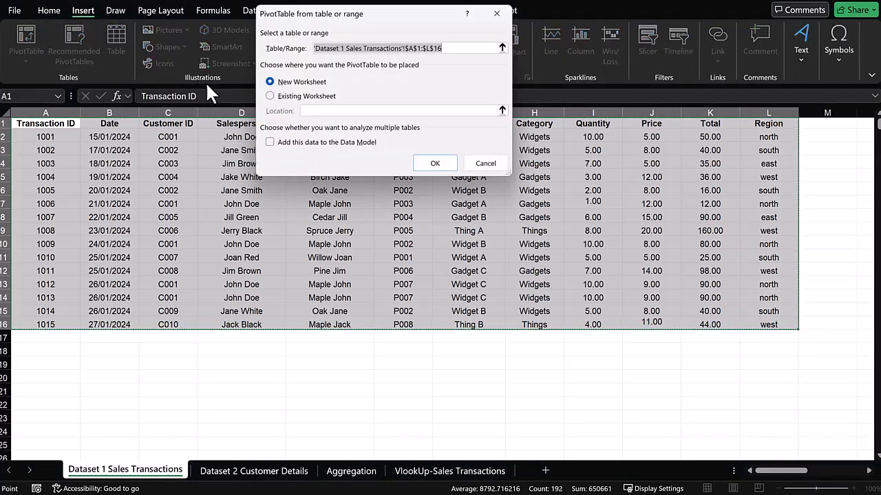
left_click(435, 164)
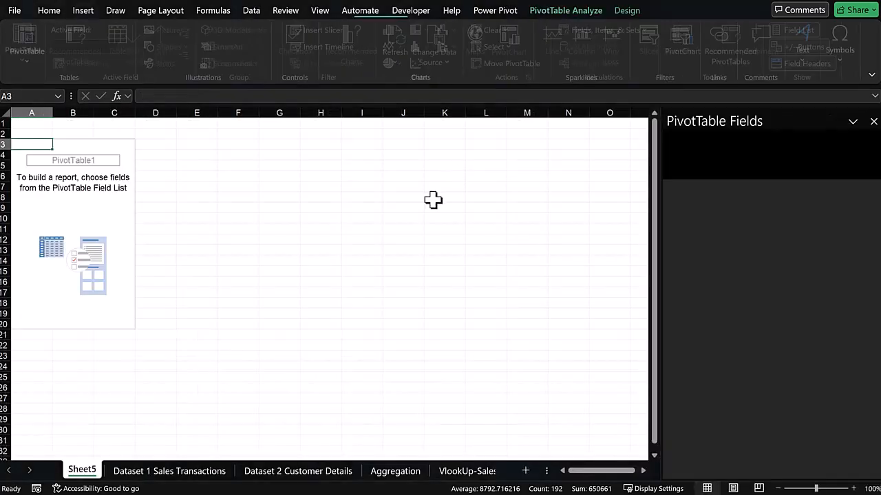
double_click(82, 470)
type("Pivot Table Analysis")
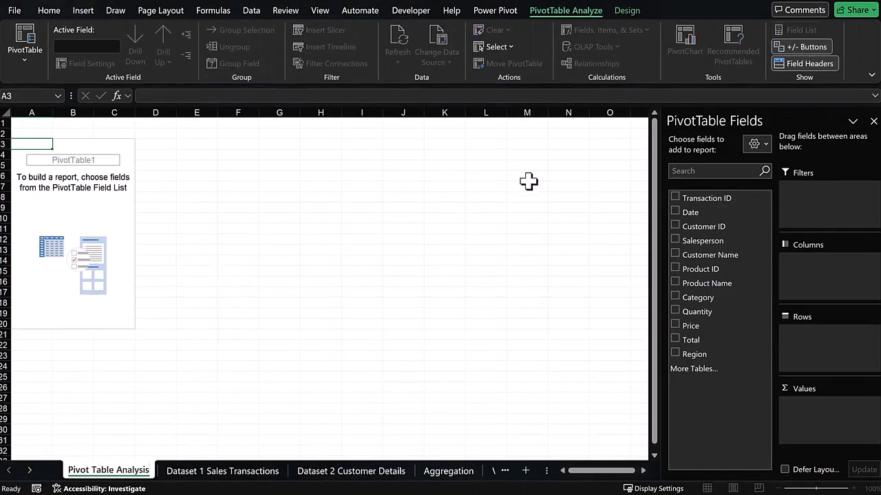
Build the pivot with Region as the row field and Total summed as the values.
left_click(717, 430)
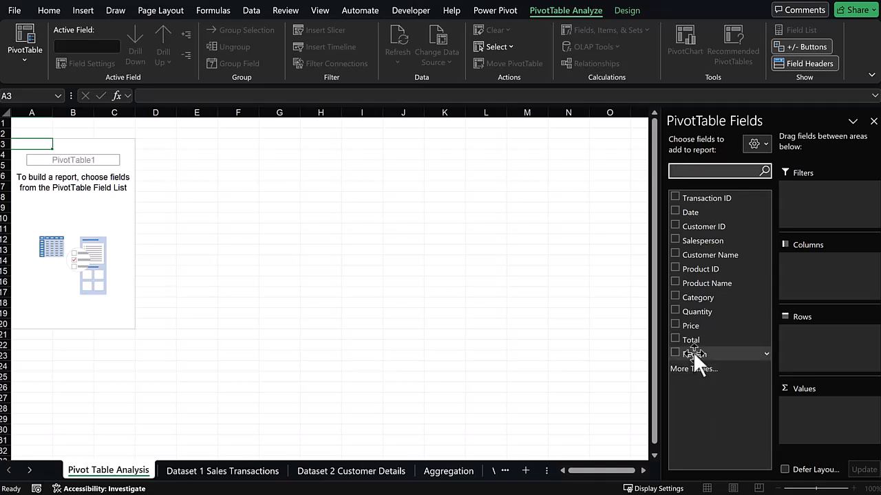
left_click_drag(692, 351, 801, 348)
left_click_drag(707, 334, 798, 411)
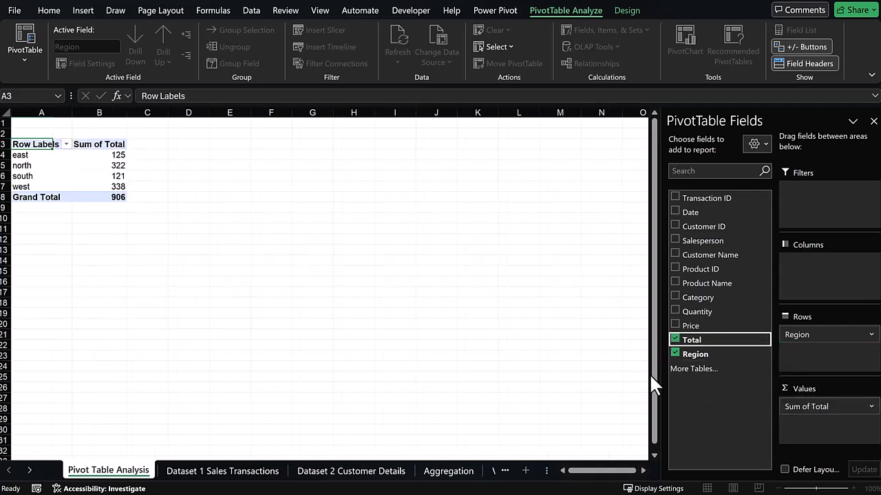
Widen column A and rename the pivot headers to Region and Total Sales.
left_click_drag(72, 112, 81, 112)
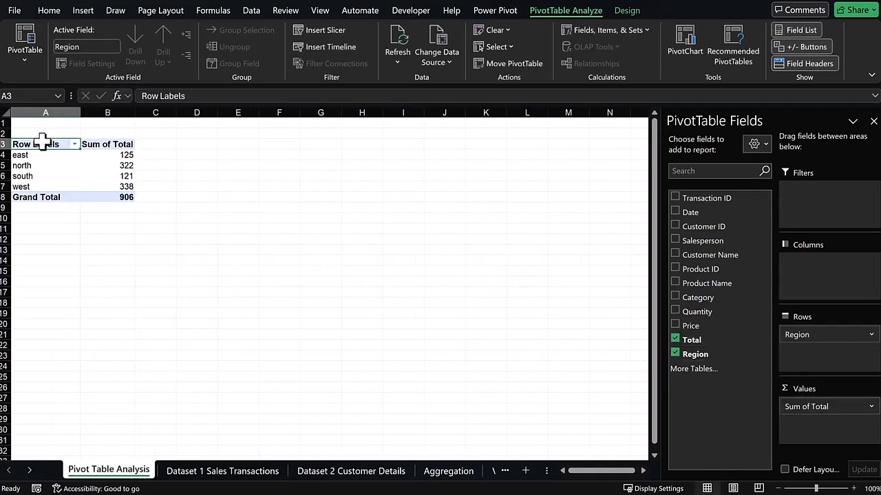
type("Region")
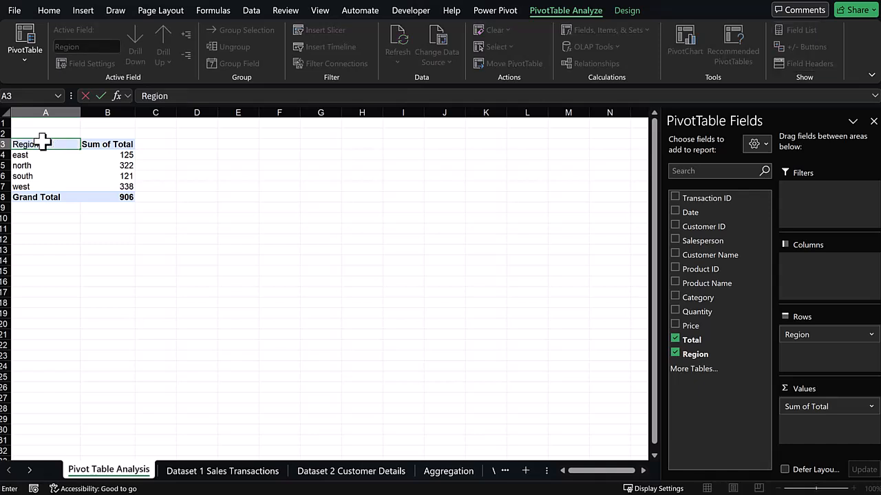
left_click(96, 145)
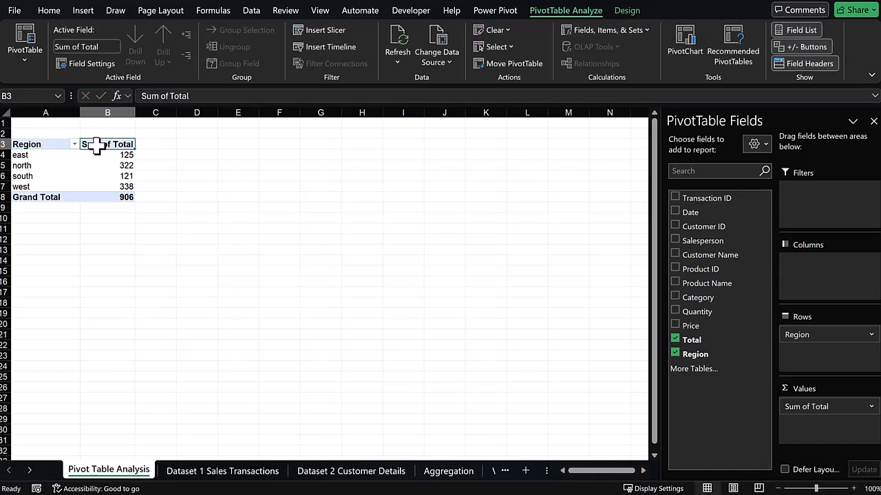
type("Total Sal")
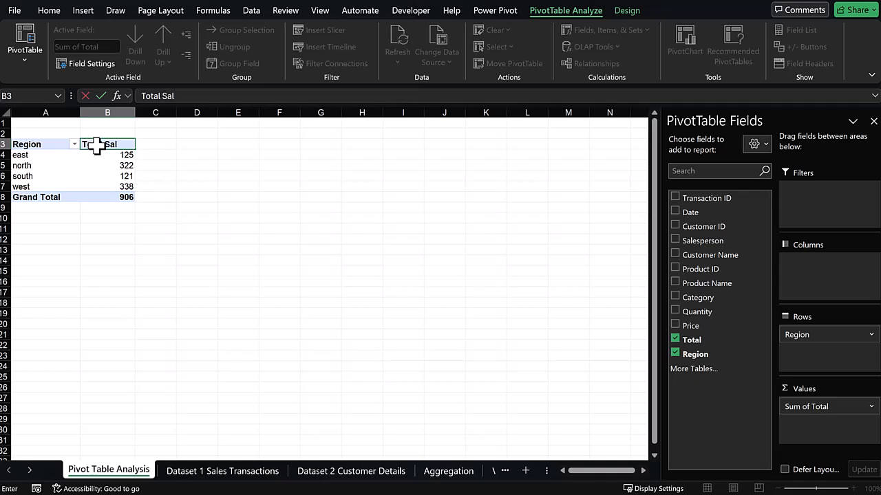
type("es")
left_click(117, 199)
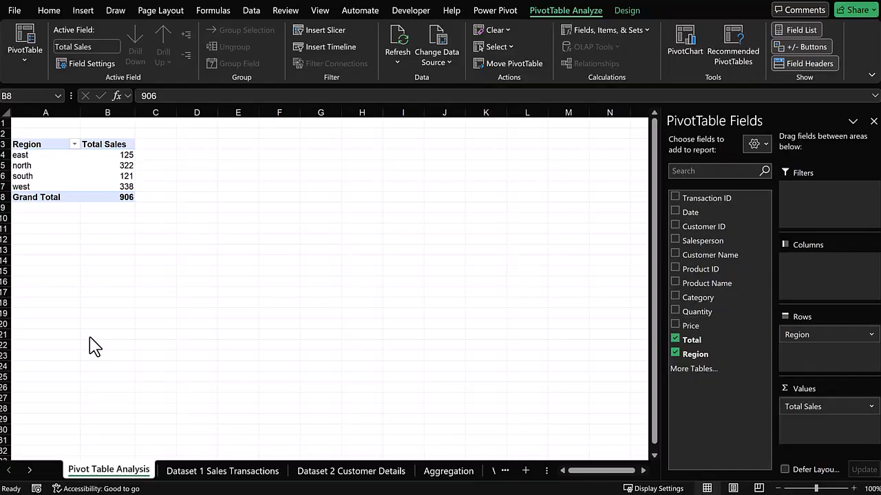
Copy the region pivot table and paste a duplicate at A12.
left_click_drag(28, 143, 114, 200)
key("ctrl+c")
left_click(33, 239)
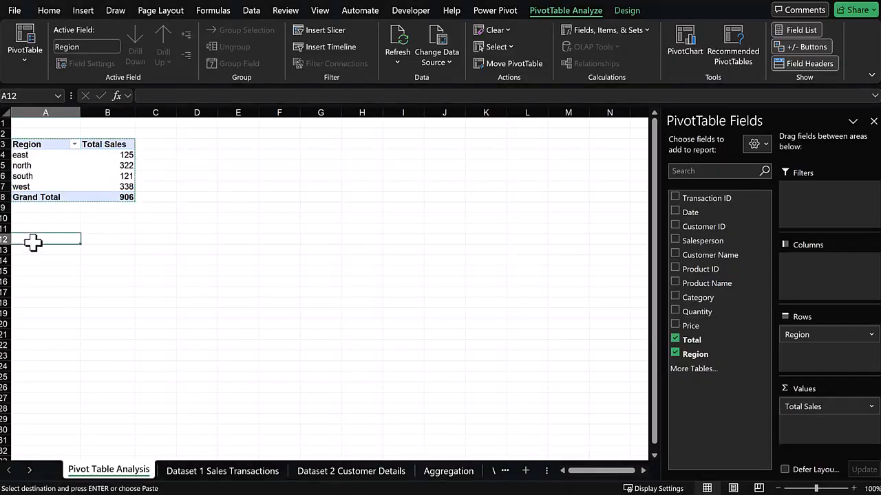
key("ctrl+v")
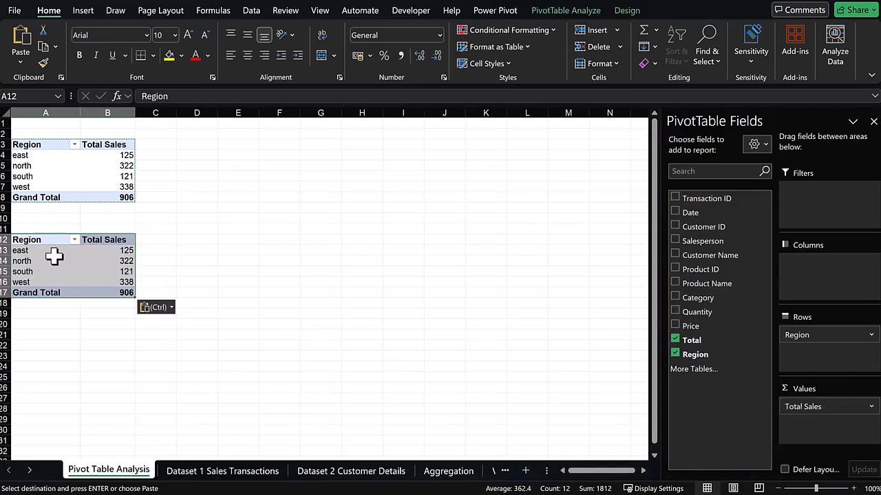
In the duplicate pivot, replace Region with Product Name as the row field.
left_click(674, 353)
left_click_drag(707, 286, 801, 362)
left_click(171, 279)
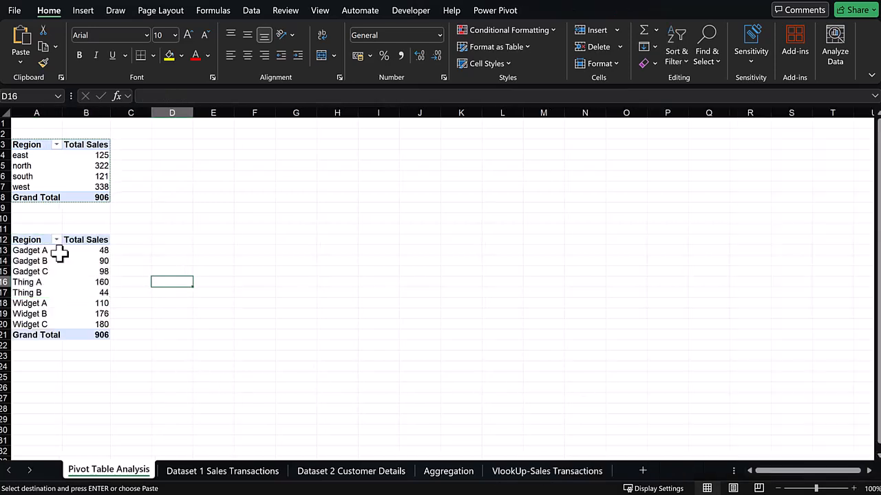
Rename the duplicate pivot's row header to Product.
double_click(37, 239)
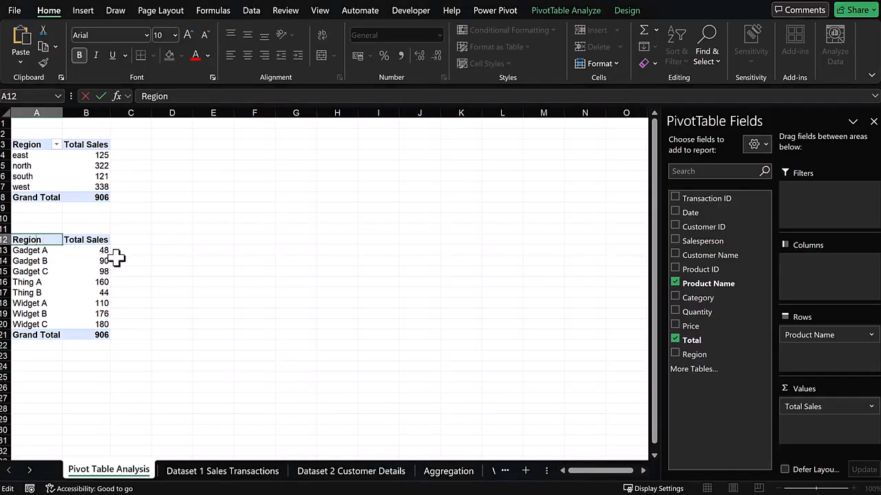
left_click(24, 240)
type("Pr")
left_click(49, 396)
mouse_move(93, 335)
left_mouse_down()
mouse_move(28, 238)
mouse_move(93, 337)
left_mouse_up()
Copy the product pivot table and paste another duplicate at A25.
left_click(31, 240)
key("ctrl+c")
key("ctrl+c")
left_click_drag(31, 347, 32, 360)
left_click(32, 368)
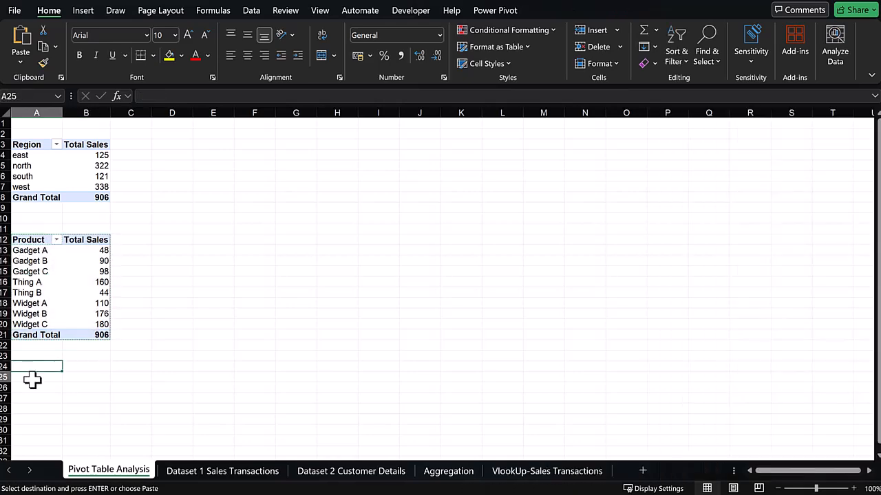
left_click(31, 379)
key("ctrl+v")
Set the third pivot to Customer Name as rows and Region as columns.
scroll(114, 326, "down", 5)
left_click(675, 283)
left_click(676, 254)
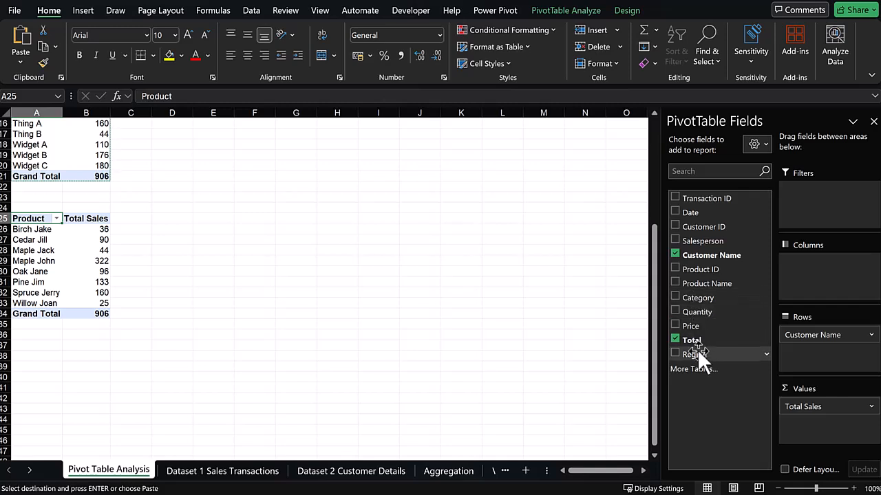
left_click_drag(695, 352, 838, 284)
Widen columns A through F of the customer-by-region pivot.
left_click_drag(99, 112, 230, 162)
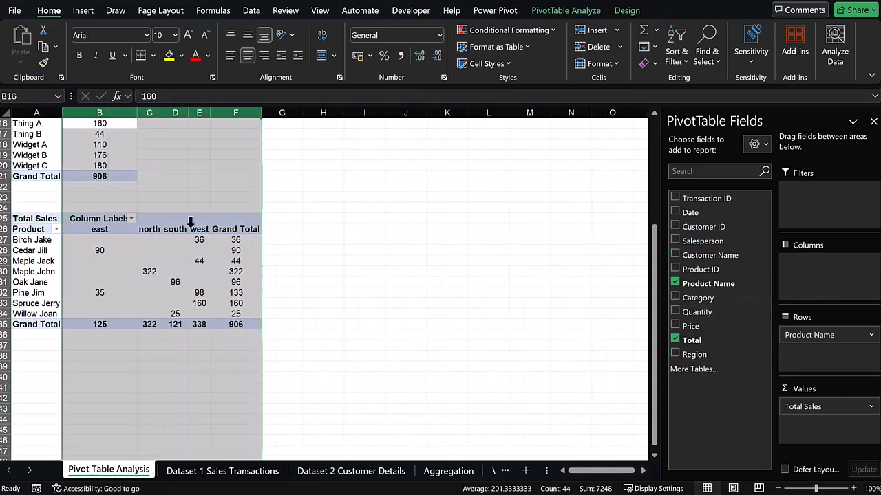
left_click_drag(137, 112, 140, 112)
left_click_drag(62, 112, 78, 113)
Rename the customer pivot's row header to Customer Name.
left_click(39, 229)
type("Customer")
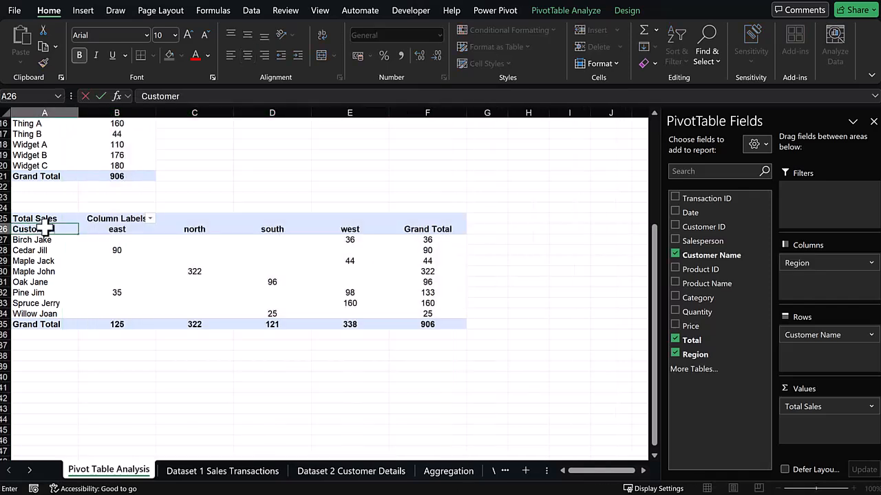
left_click(71, 272)
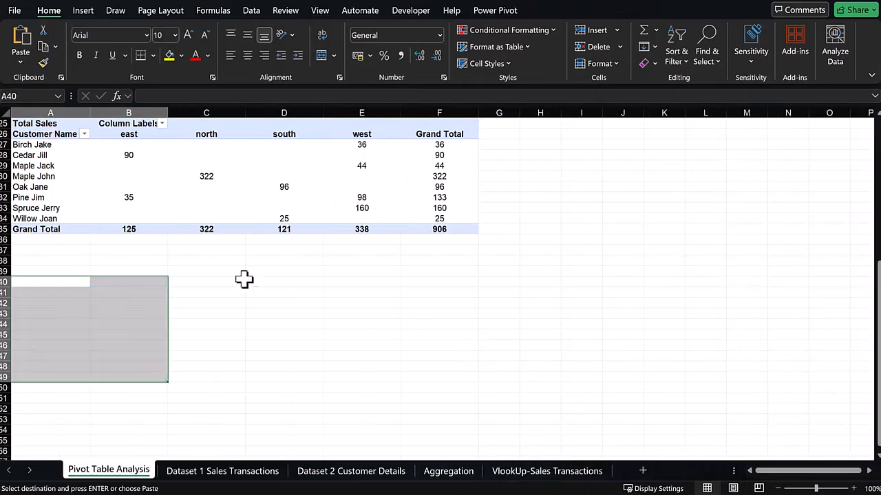
Copy the customer-by-region pivot table and paste a duplicate at A39.
scroll(249, 282, "up", 2)
left_click(344, 344)
left_click(17, 185)
left_click(390, 262)
left_click_drag(41, 187, 448, 286)
key("ctrl+c")
left_click(44, 335)
key("ctrl+v")
scroll(100, 335, "down", 4)
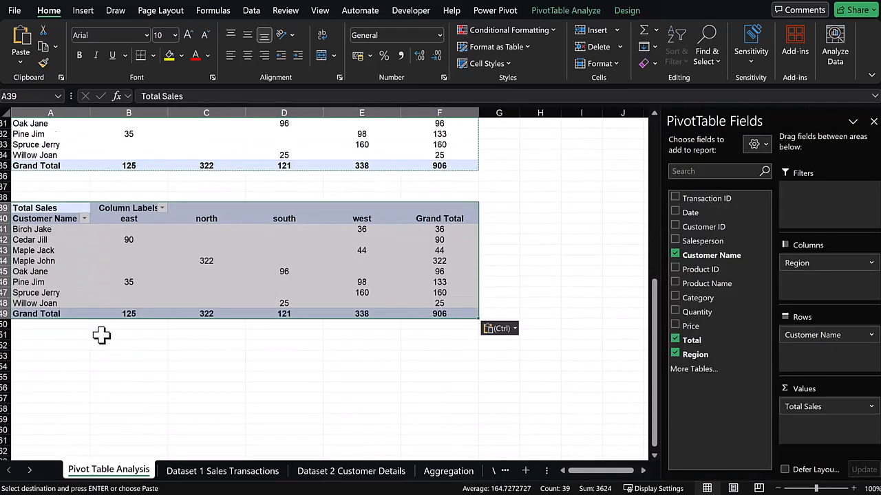
Rebuild the new copy with Date as the only row field and rename its header Dates.
scroll(100, 335, "down", 2)
left_click(709, 255)
left_click(695, 355)
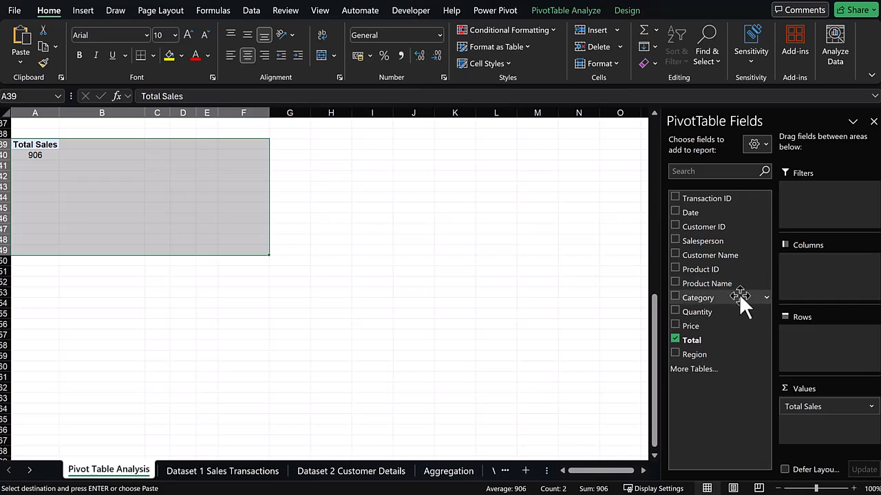
left_click_drag(690, 215, 826, 338)
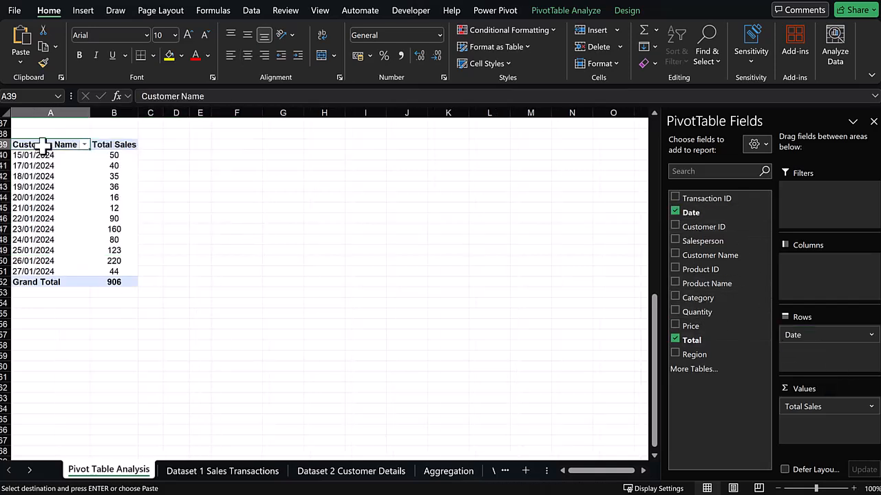
type("Dates")
left_click(189, 275)
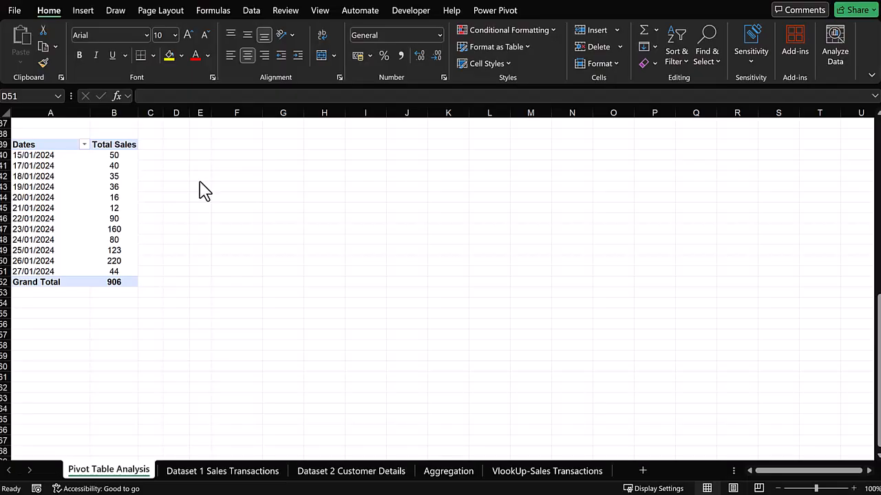
Copy the date pivot table and paste a duplicate at A56.
left_click_drag(24, 142, 108, 281)
key("ctrl+c")
left_click(40, 328)
key("ctrl+v")
scroll(64, 328, "down", 6)
left_click(63, 133)
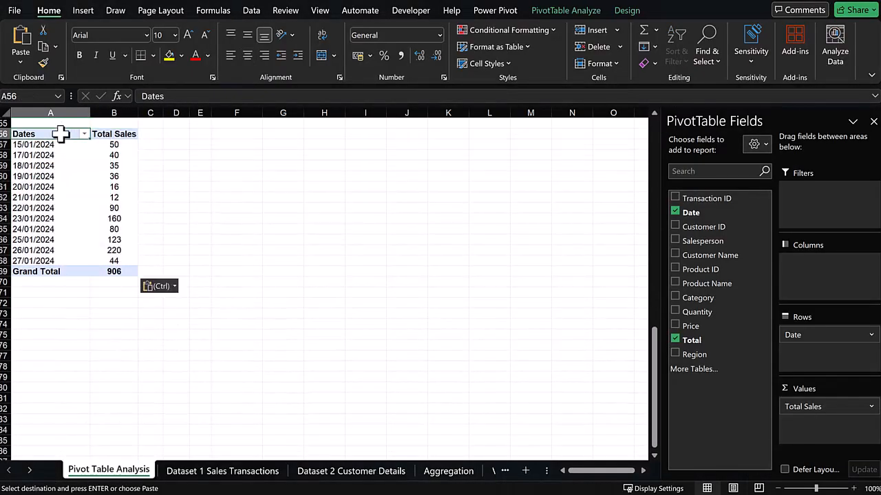
Switch the new copy to Salesperson rows and rename its header Sales Person.
left_click(674, 213)
left_click(699, 240)
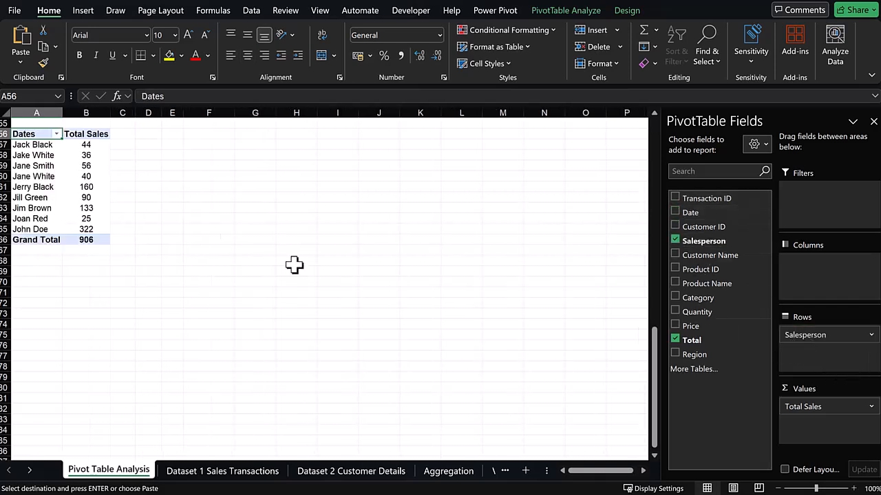
type("Sales Person")
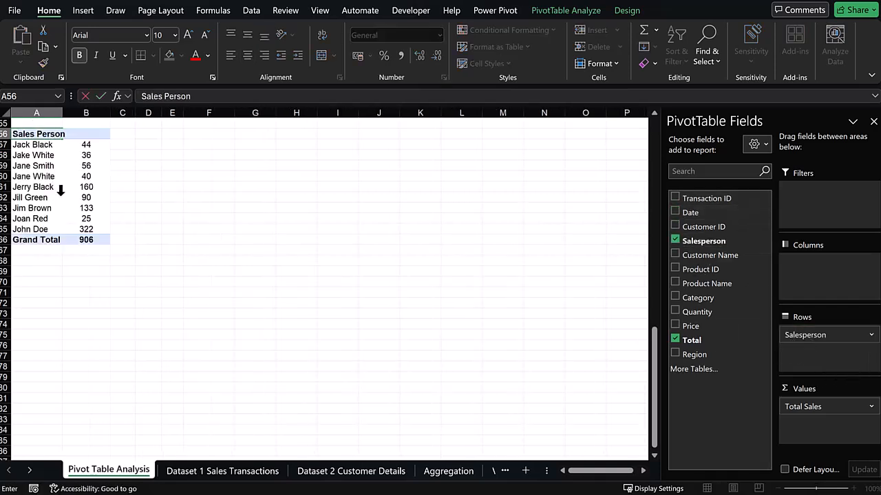
left_click(61, 195)
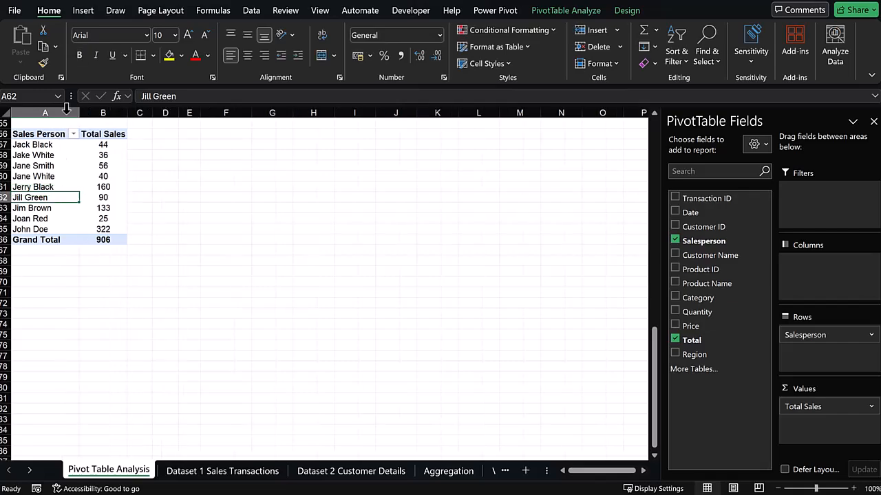
left_click(32, 132)
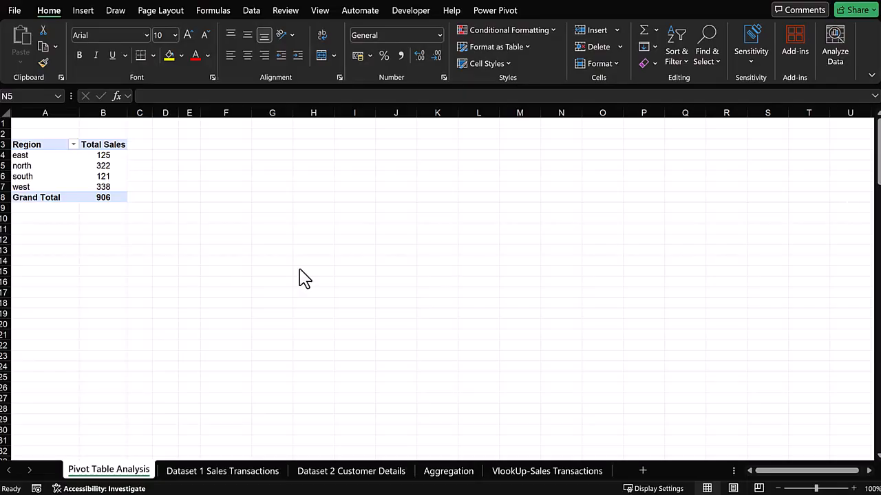
Insert a clustered column PivotChart for the region sales pivot.
left_click(37, 158)
left_click(84, 9)
left_click(508, 43)
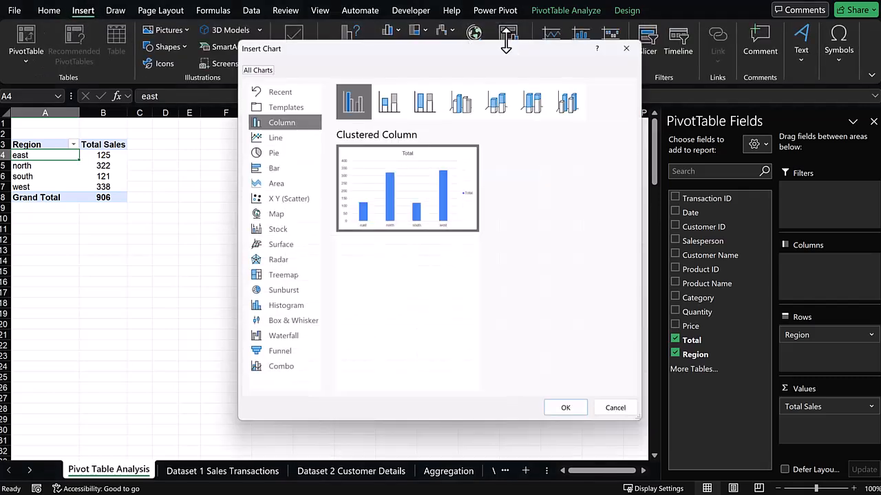
left_click(562, 409)
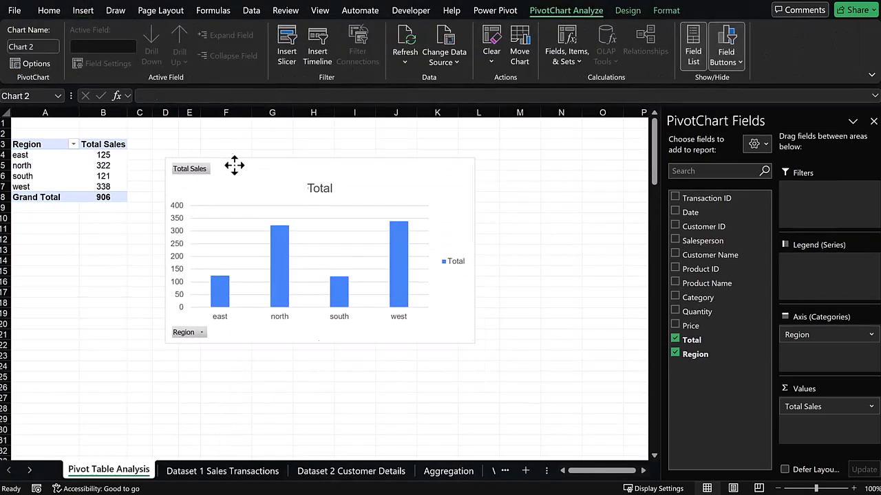
Move and enlarge the region chart next to the pivot table.
left_click_drag(234, 167, 221, 146)
double_click(221, 146)
left_click_drag(457, 326, 562, 430)
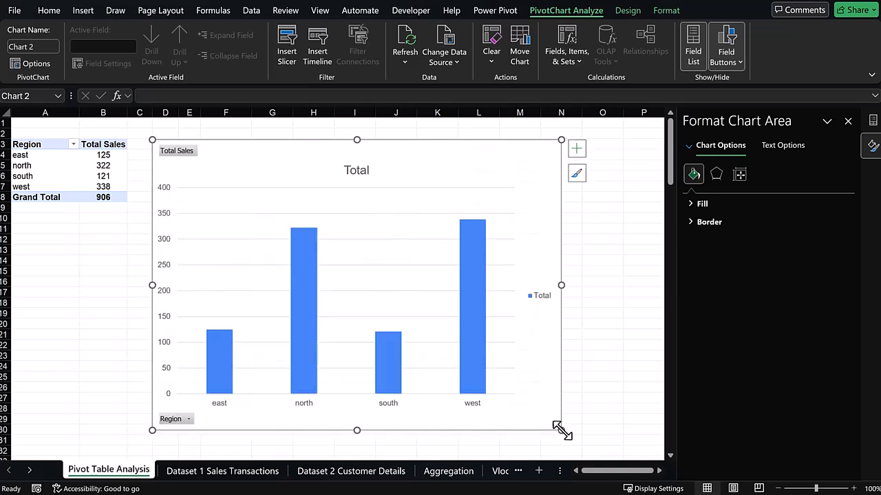
left_click(624, 368)
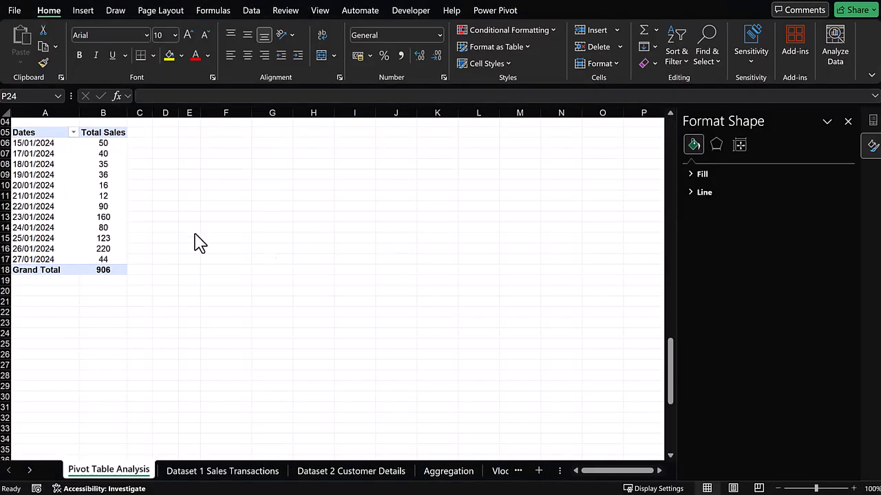
Insert a line PivotChart for the date sales pivot table, then move and enlarge it beside the table.
left_click(35, 143)
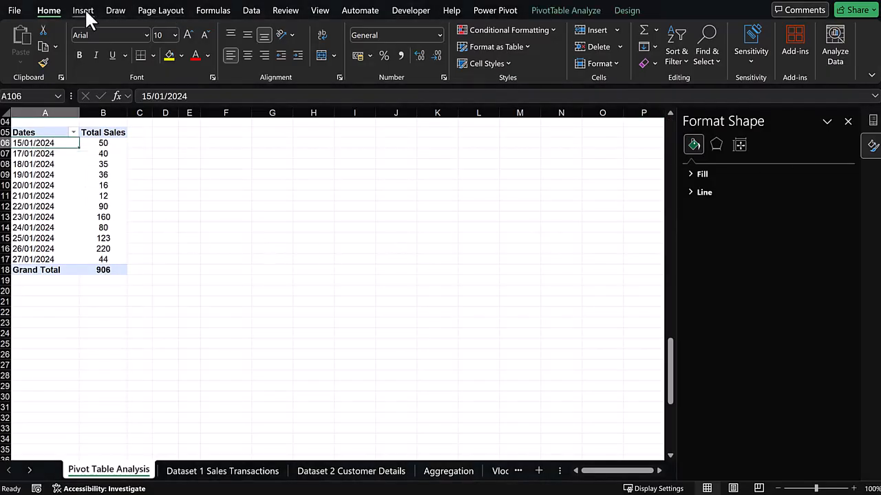
left_click(84, 10)
left_click(513, 50)
left_click(273, 136)
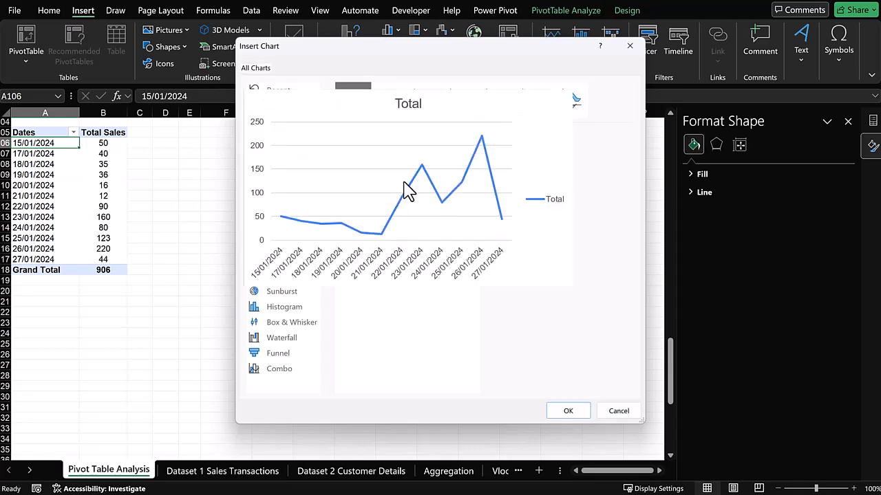
left_click(569, 411)
left_click_drag(253, 206, 228, 143)
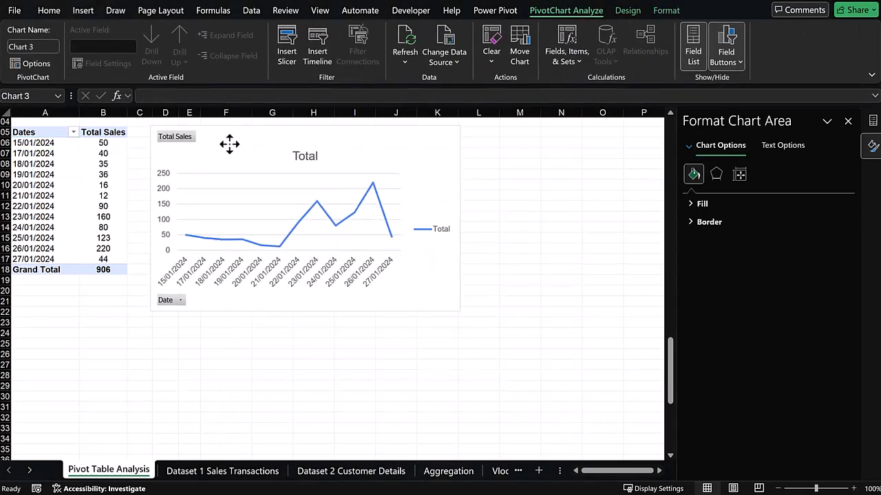
left_click_drag(461, 313, 648, 423)
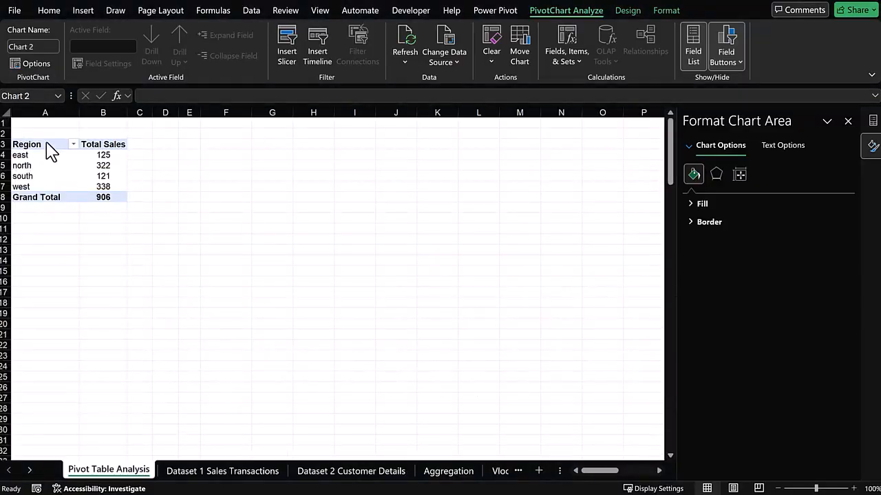
Insert a pie PivotChart for the region sales pivot table, then move and enlarge it beside the table.
left_click(49, 146)
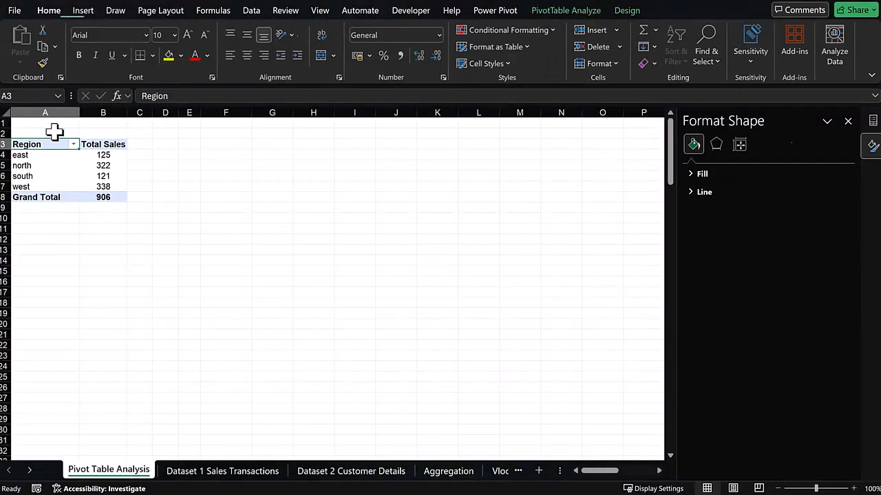
left_click(83, 9)
left_click(509, 49)
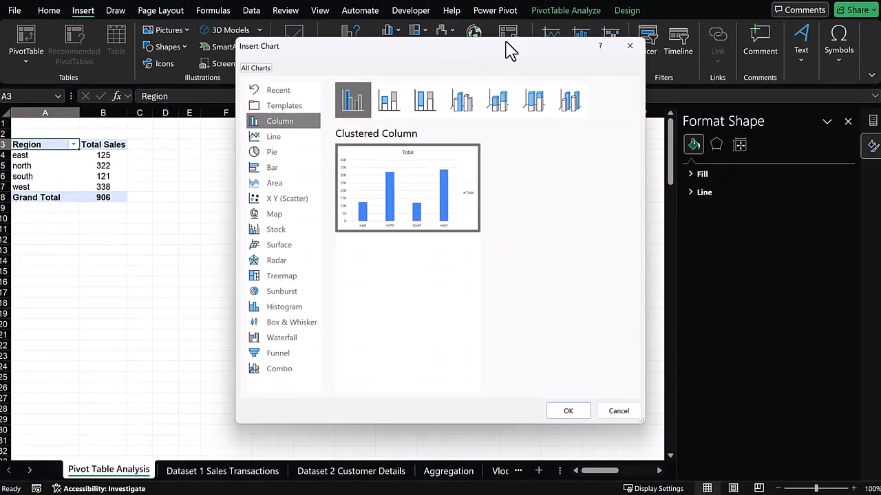
left_click(269, 152)
left_click(570, 415)
left_click_drag(374, 261, 374, 182)
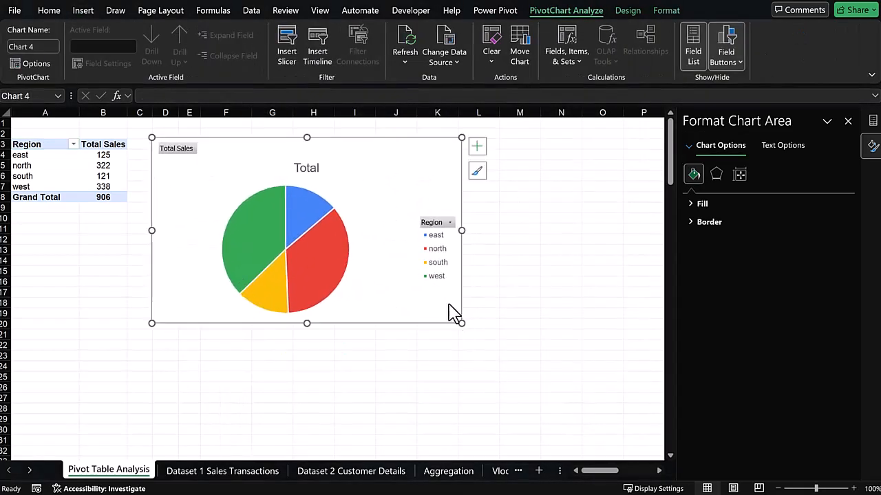
left_click_drag(462, 328, 593, 424)
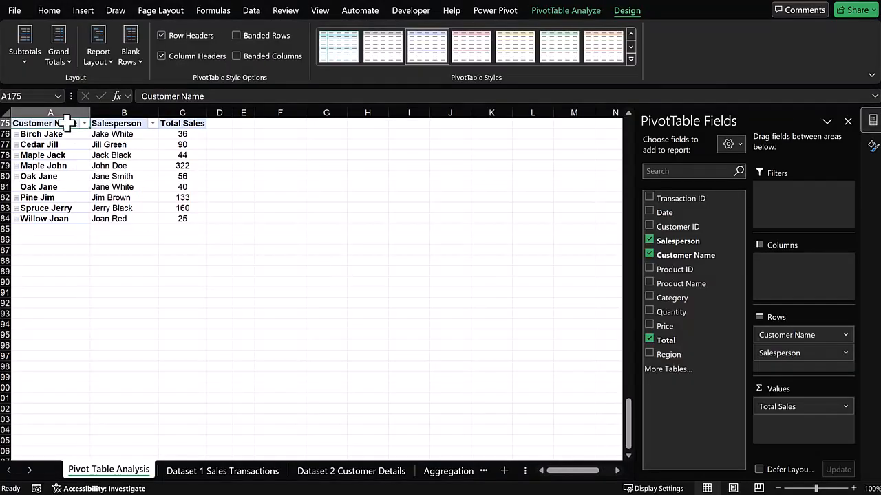
Insert a clustered column PivotChart for the customer and salesperson pivot table, then move and enlarge it.
left_click(83, 10)
left_click(532, 41)
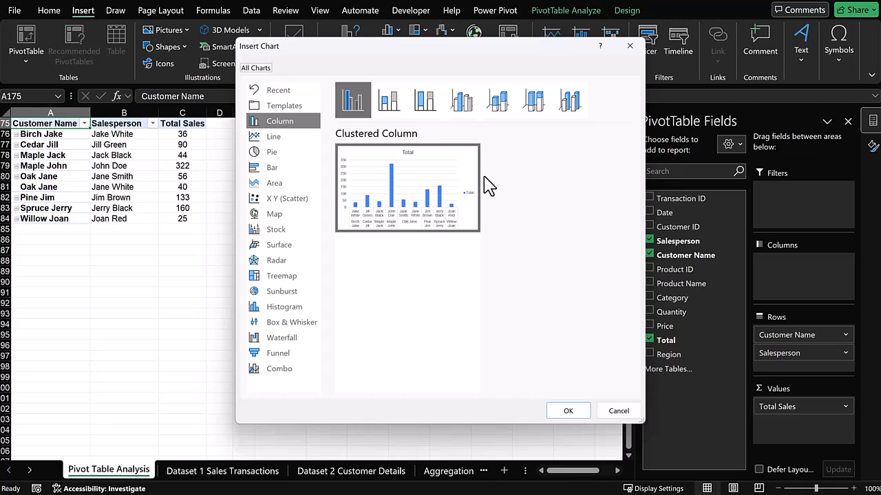
left_click(565, 415)
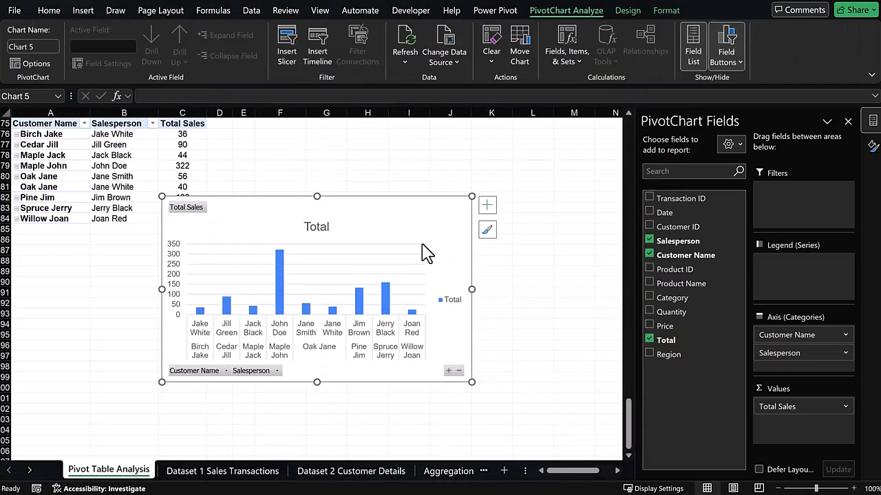
left_click_drag(428, 236, 498, 158)
left_click_drag(541, 304, 624, 421)
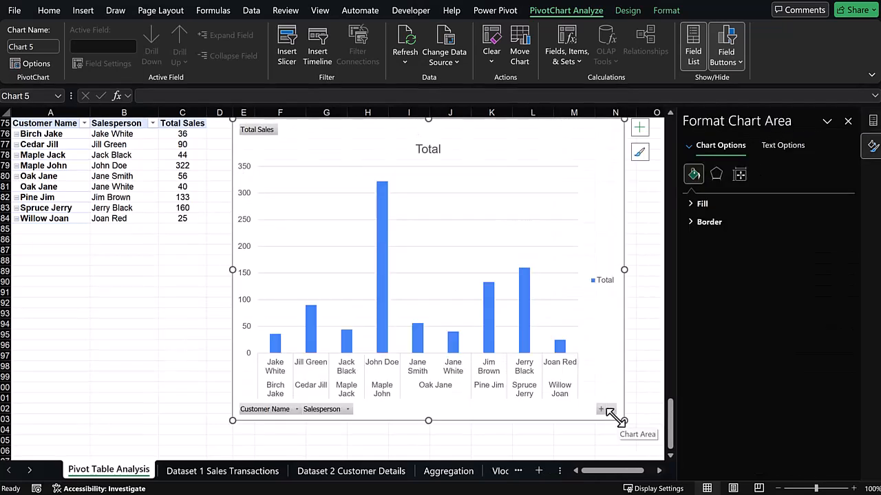